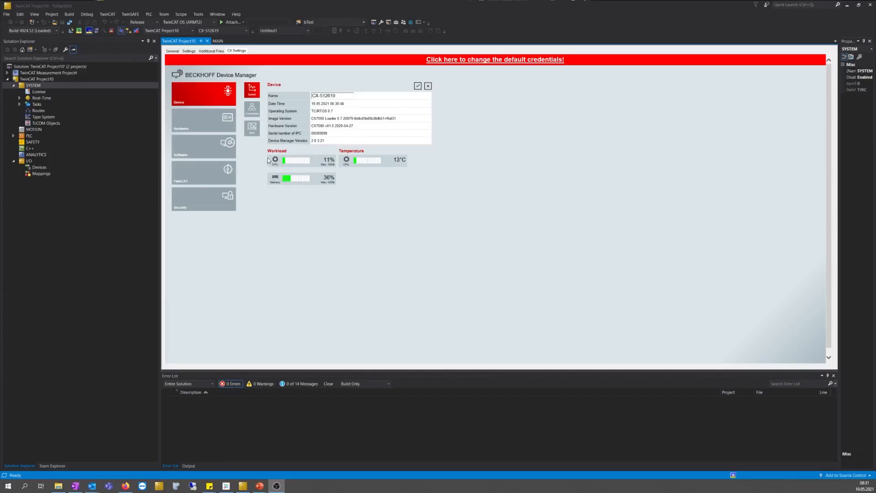
Look over the device's reboot options, hardware info, network interface, software and time settings
{"action": "left_click", "coordinate": [253, 135]}
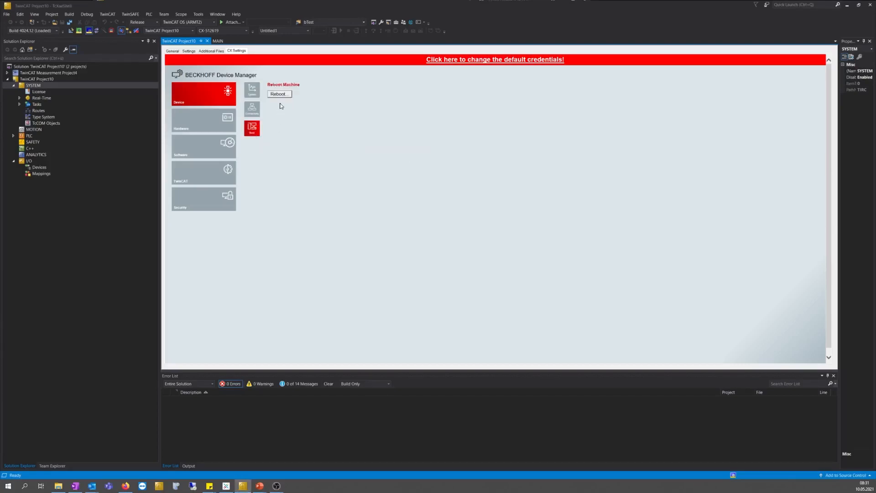
{"action": "left_click", "coordinate": [199, 122]}
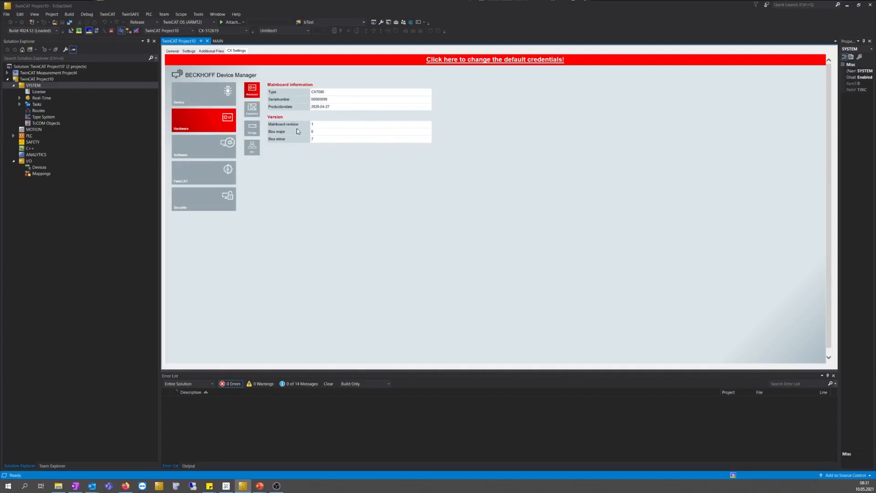
{"action": "left_click", "coordinate": [253, 149]}
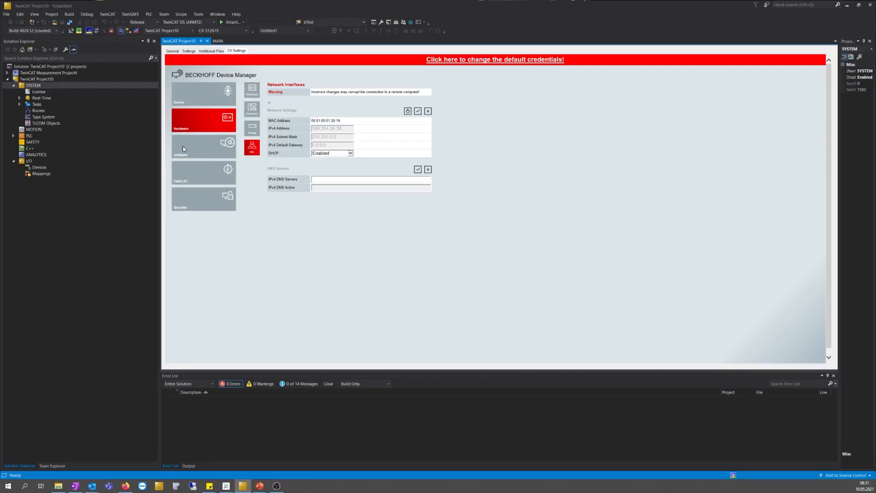
{"action": "left_click", "coordinate": [196, 152]}
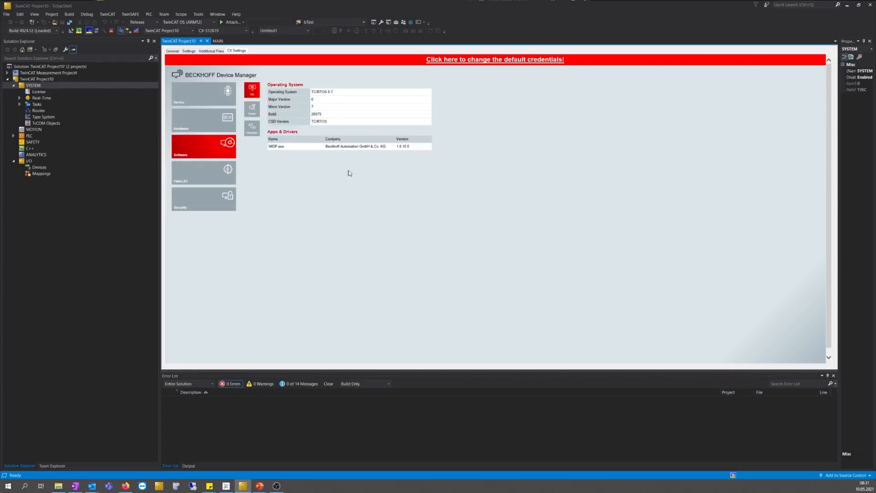
{"action": "left_click", "coordinate": [252, 112]}
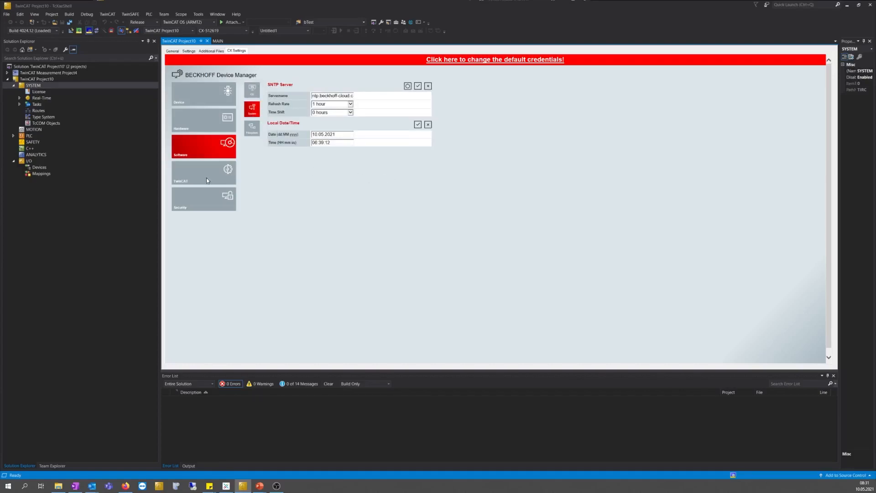
Check TwinCAT status and routes, the Security wizard and password form, and the Hardware section
{"action": "left_click", "coordinate": [192, 176]}
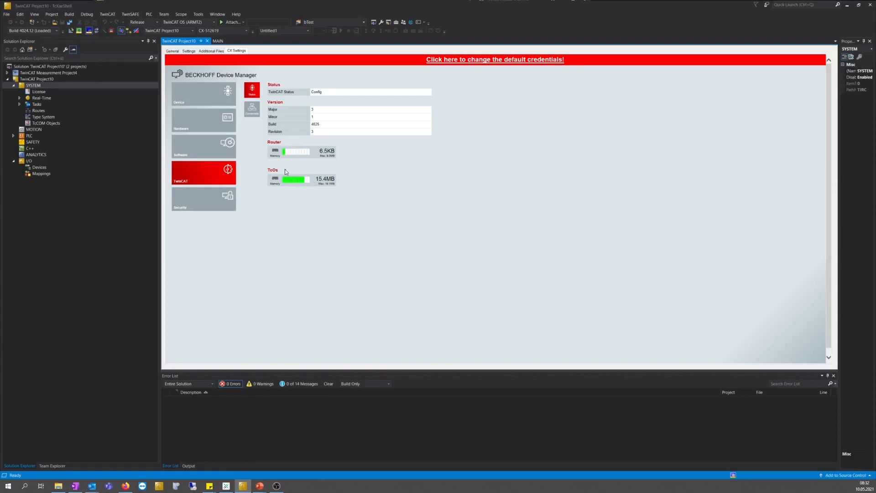
{"action": "left_click", "coordinate": [253, 107]}
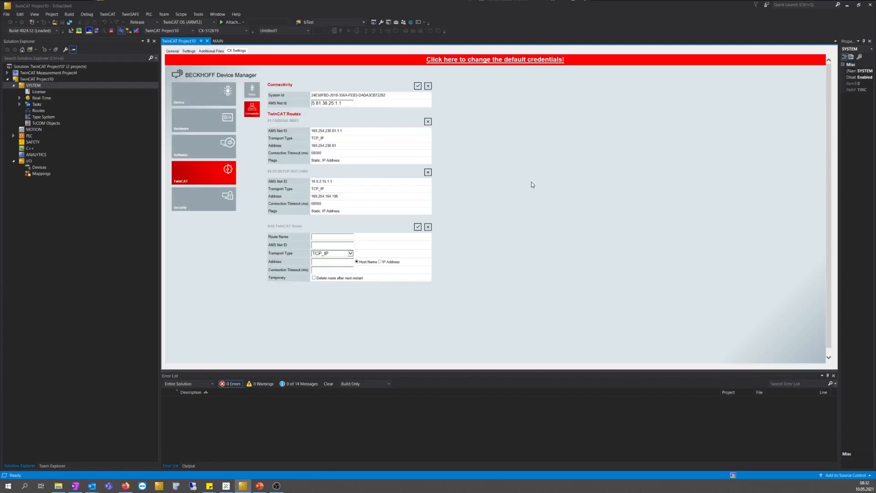
{"action": "left_click", "coordinate": [209, 204]}
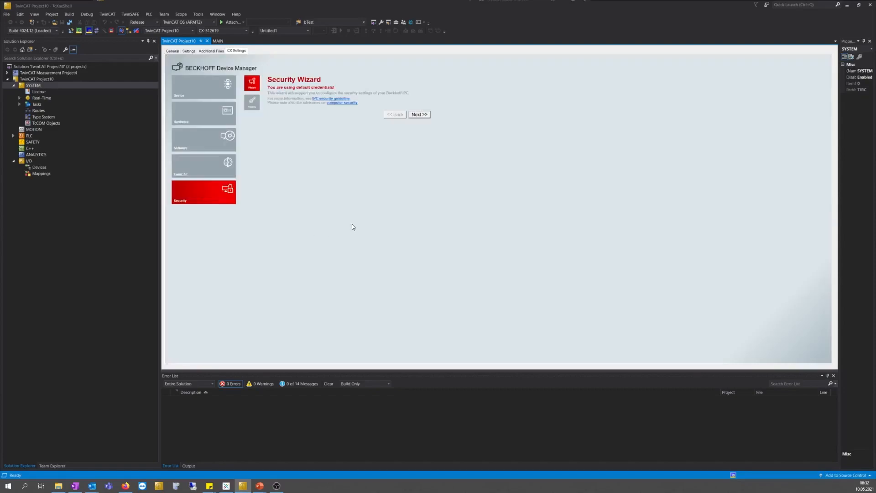
{"action": "left_click", "coordinate": [252, 103]}
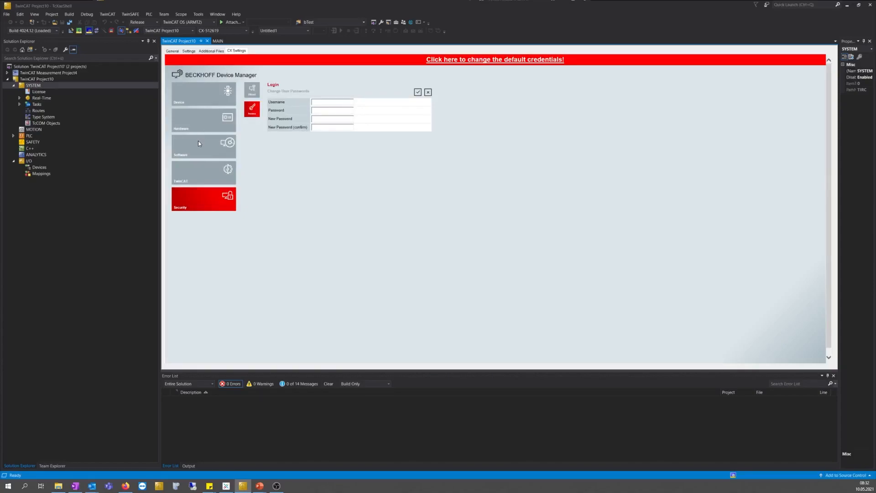
{"action": "left_click", "coordinate": [196, 122]}
Set the NIC's DHCP to Disabled, change the IPv4 octet 26 to 123, and save
{"action": "left_click", "coordinate": [253, 146]}
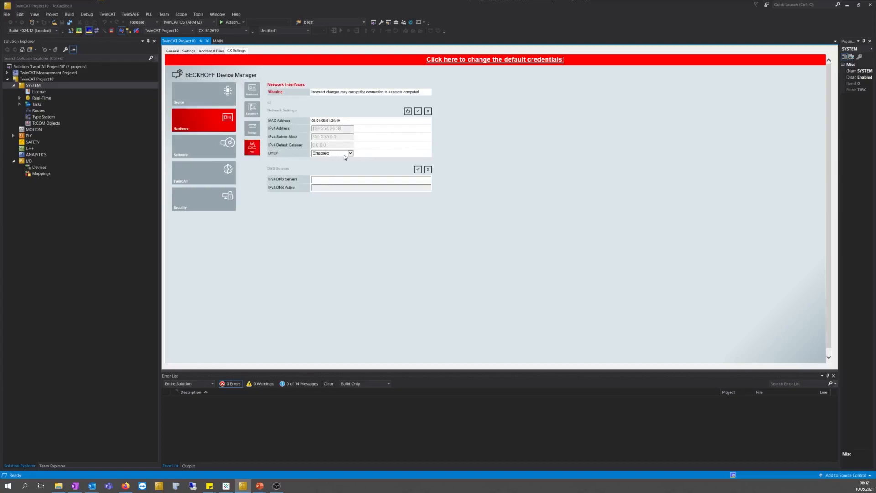
{"action": "left_click", "coordinate": [346, 156]}
{"action": "left_click", "coordinate": [337, 148]}
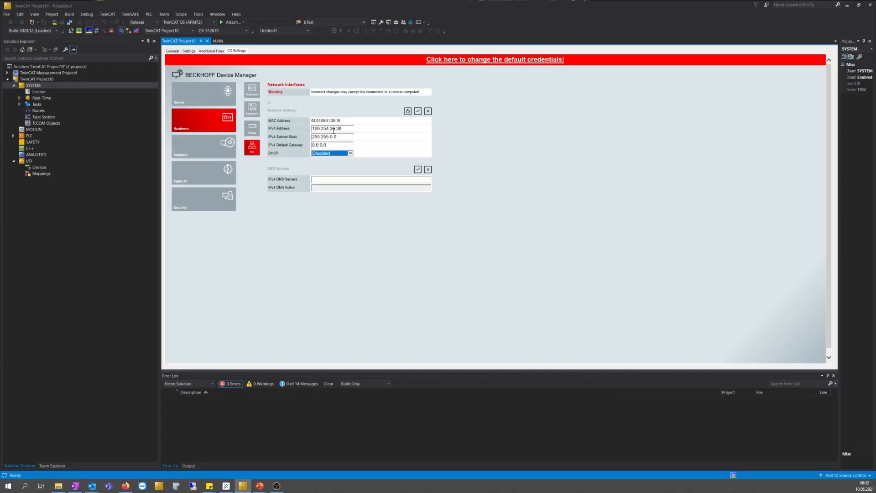
{"action": "left_click", "coordinate": [334, 130]}
{"action": "type", "text": "12"}
{"action": "key", "text": "BackSpace"}
{"action": "key", "text": "BackSpace"}
{"action": "double_click", "coordinate": [332, 129]}
{"action": "type", "text": "123"}
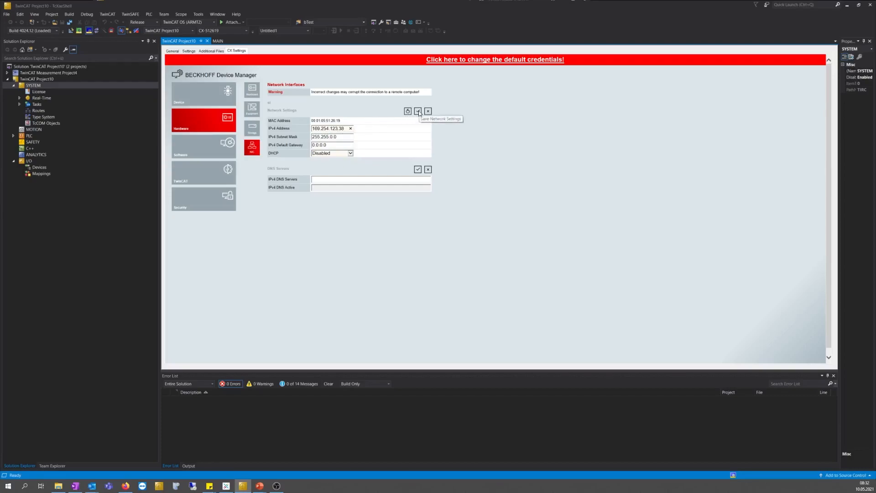
{"action": "left_click", "coordinate": [418, 112]}
Fill Security > Access with user Administrator, the current and a new password, and submit
{"action": "left_click", "coordinate": [198, 198]}
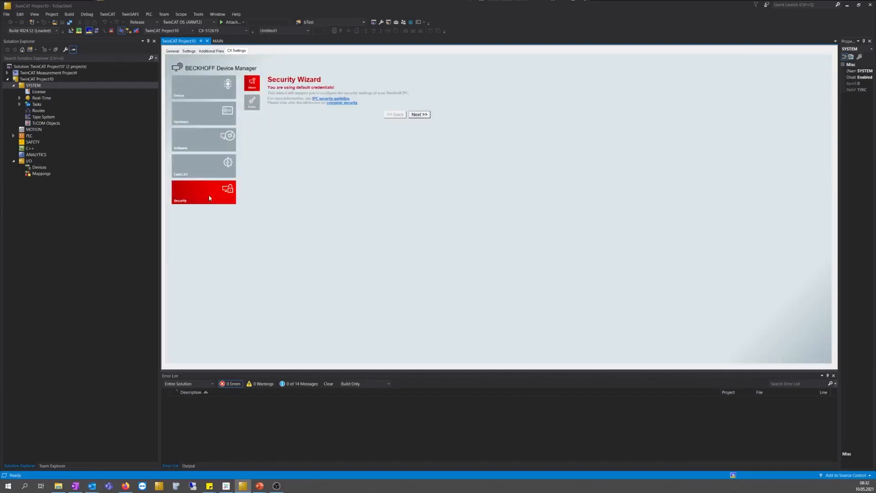
{"action": "left_click", "coordinate": [250, 109]}
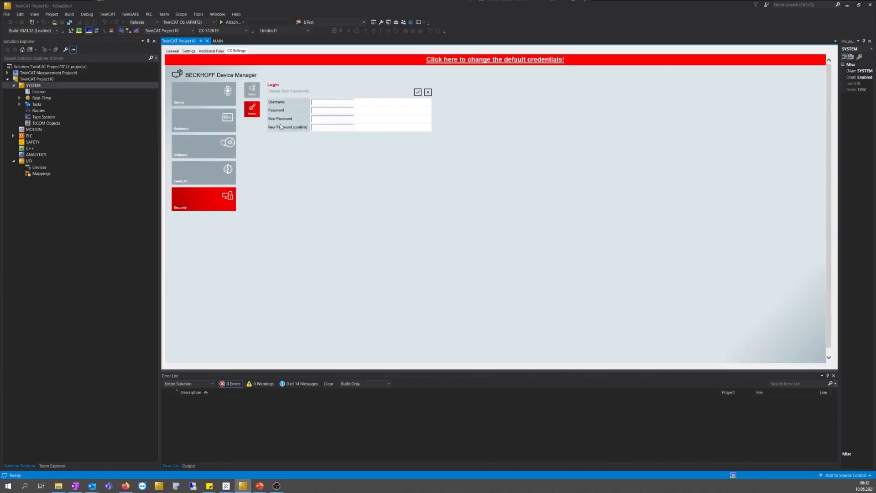
{"action": "left_click", "coordinate": [320, 102]}
{"action": "type", "text": "Administrator"}
{"action": "left_click", "coordinate": [318, 110]}
{"action": "type", "text": "1"}
{"action": "left_click", "coordinate": [328, 121]}
{"action": "type", "text": "123123"}
{"action": "left_click", "coordinate": [417, 93]}
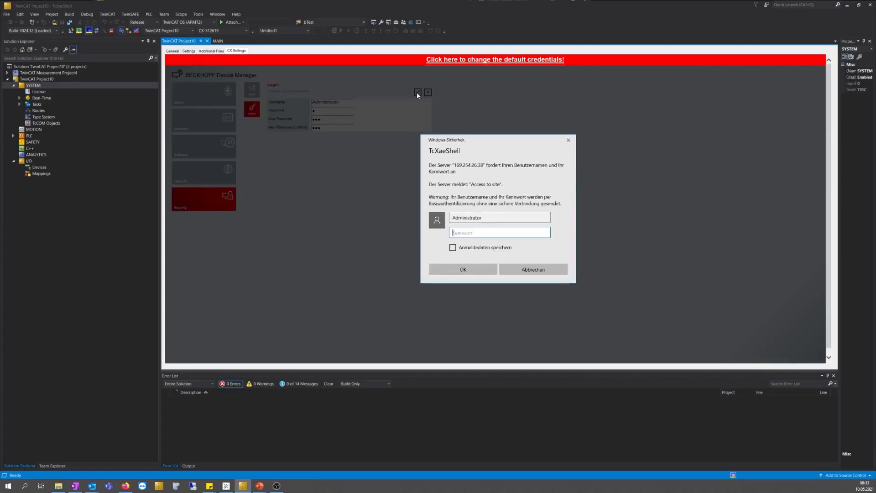
Enter the account password into the Windows Security credentials prompt twice and confirm
{"action": "type", "text": "1"}
{"action": "left_click", "coordinate": [463, 269]}
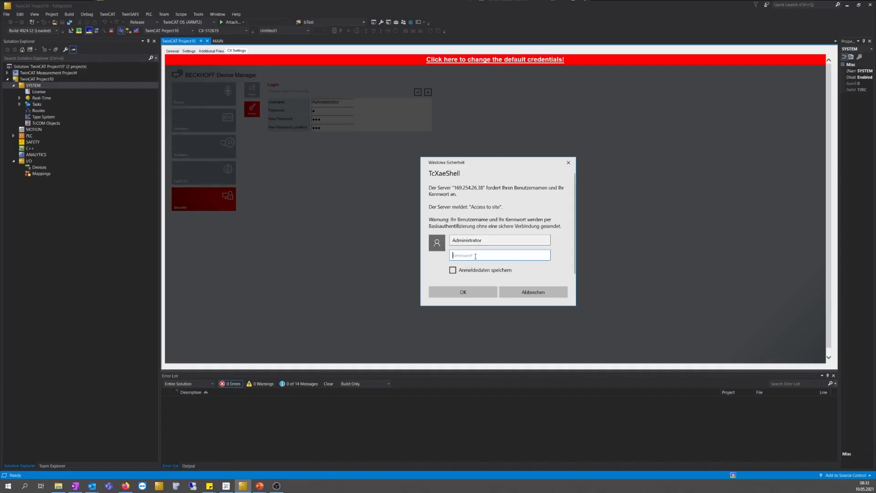
{"action": "type", "text": "1"}
{"action": "left_click", "coordinate": [474, 293]}
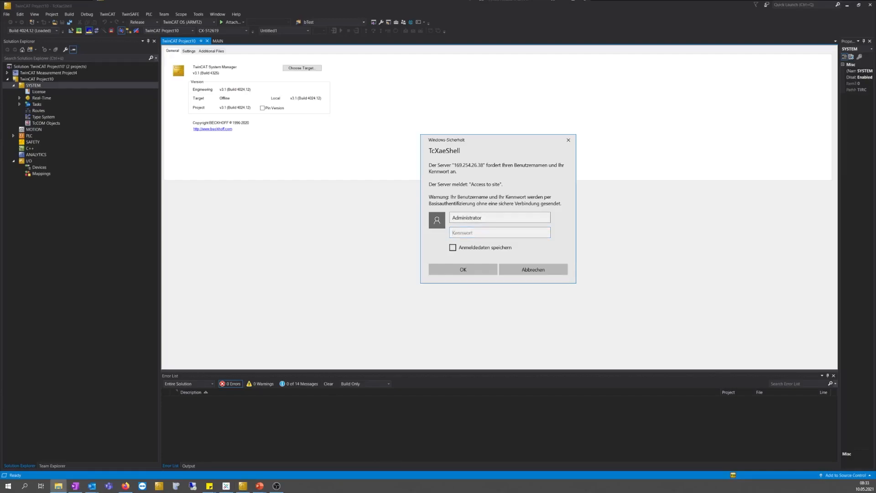
Bring drive D:'s Explorer window into view, enter the etc folder, and open Boot
{"action": "left_click_drag", "start_coordinate": [1, 206], "coordinate": [449, 106]}
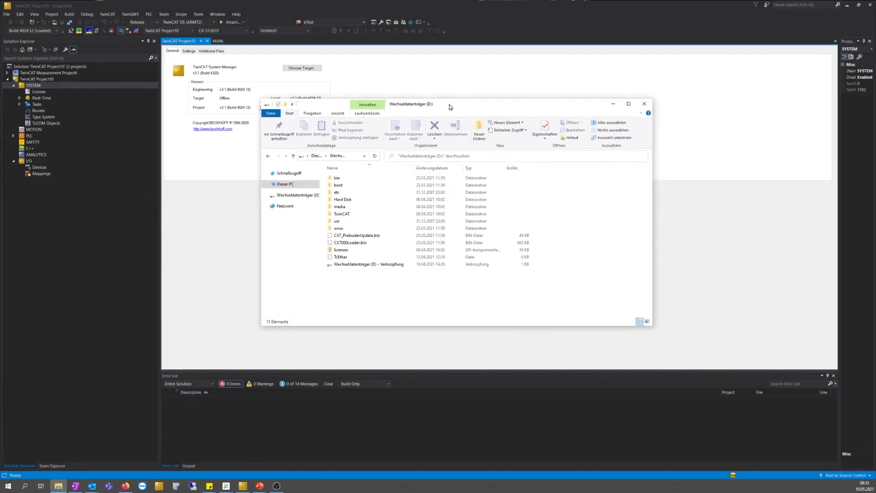
{"action": "double_click", "coordinate": [339, 193]}
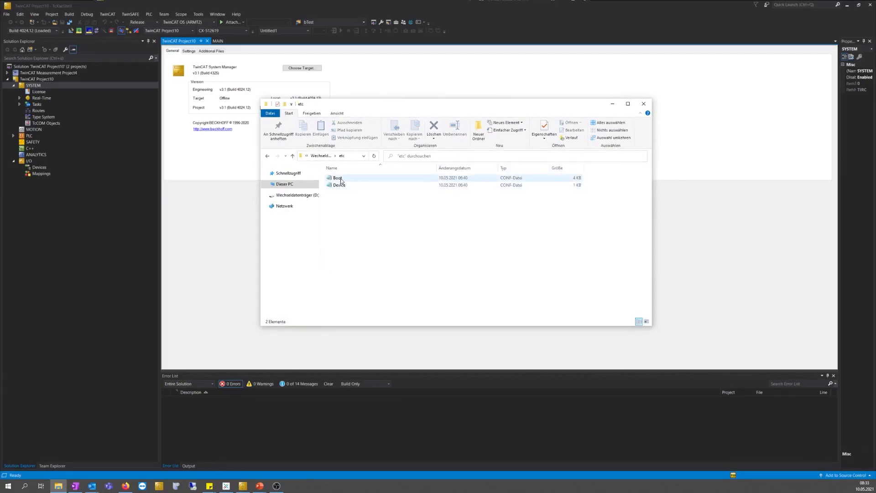
{"action": "double_click", "coordinate": [341, 181]}
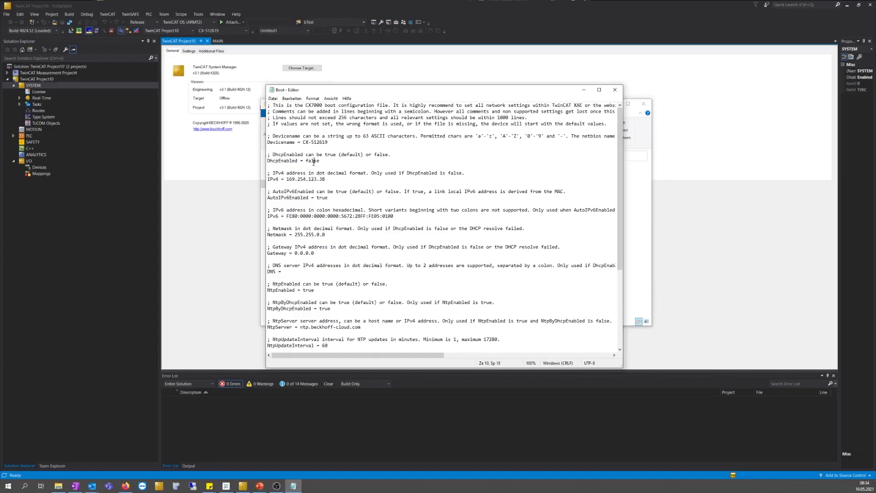
Change DhcpEnabled from false to true, save with Datei > Speichern, and close Notepad
{"action": "double_click", "coordinate": [314, 161]}
{"action": "type", "text": "true"}
{"action": "left_click", "coordinate": [273, 97]}
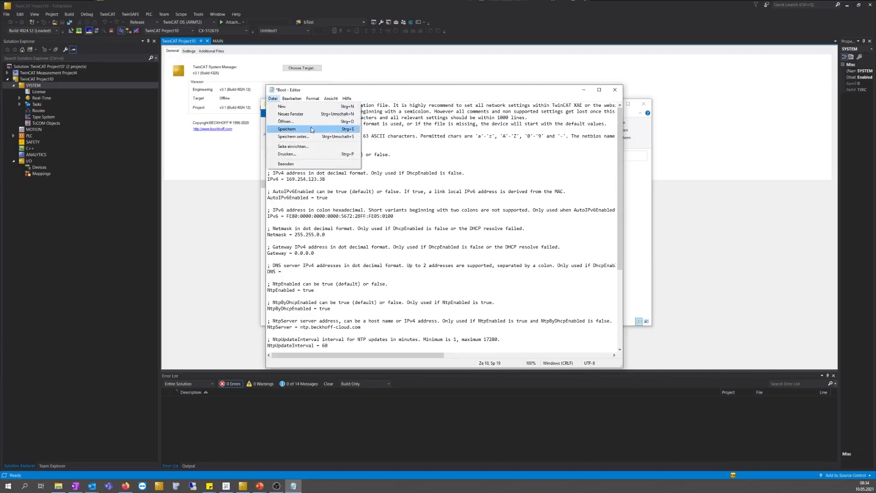
{"action": "left_click", "coordinate": [311, 128]}
{"action": "left_click", "coordinate": [615, 90]}
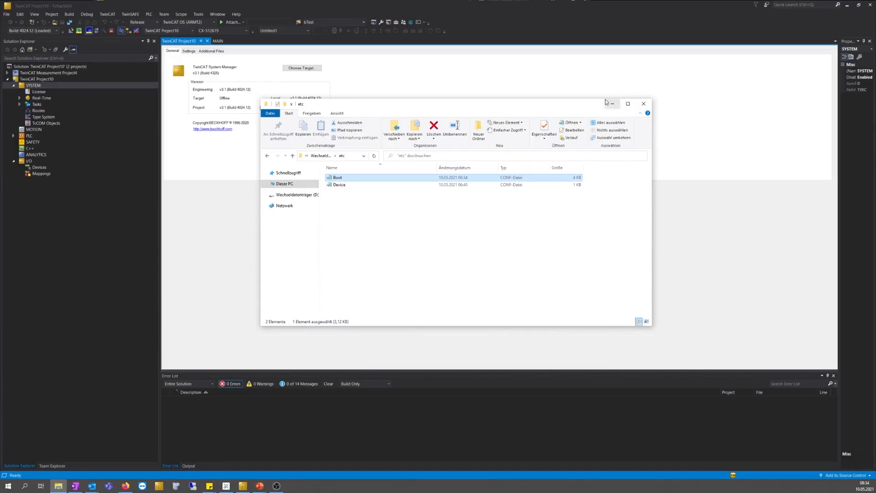
Permanently delete the Device file from etc and close the Explorer window
{"action": "left_click", "coordinate": [338, 188]}
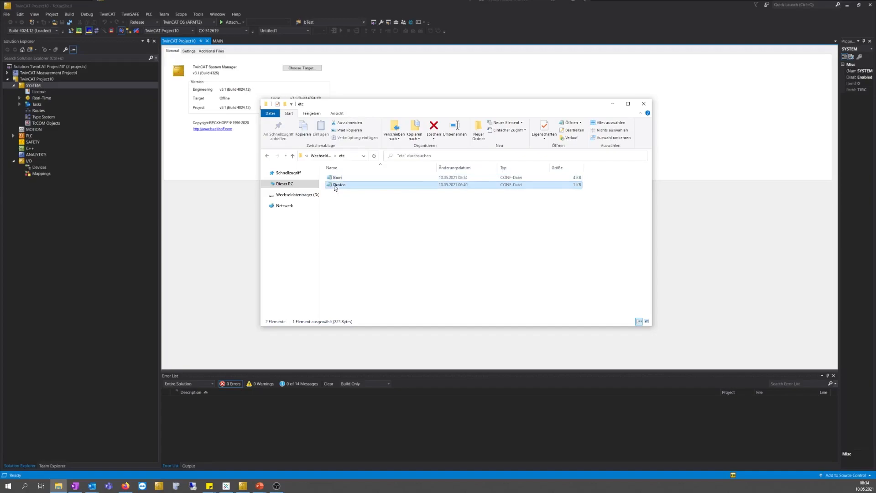
{"action": "key", "text": "shift+Delete"}
{"action": "key", "text": "Return"}
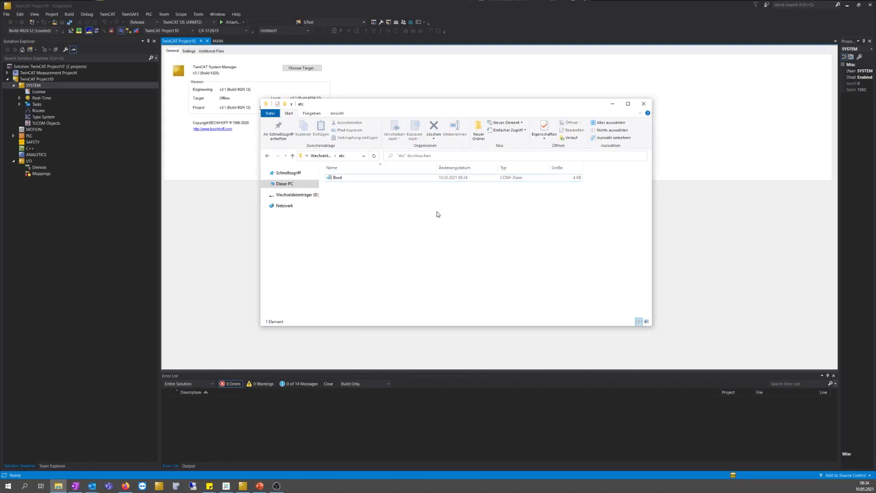
{"action": "left_click", "coordinate": [644, 105]}
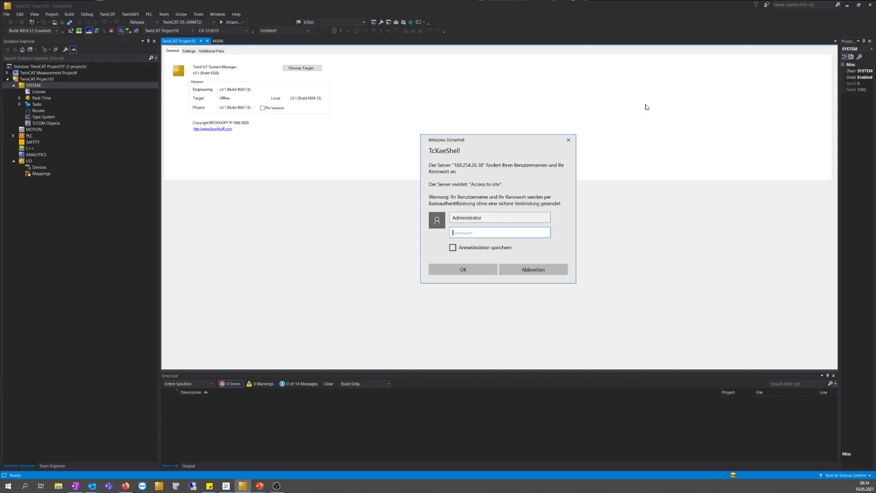
Dismiss the pending prompt, then log in to CX Settings as Administrator with the password
{"action": "left_click", "coordinate": [568, 140]}
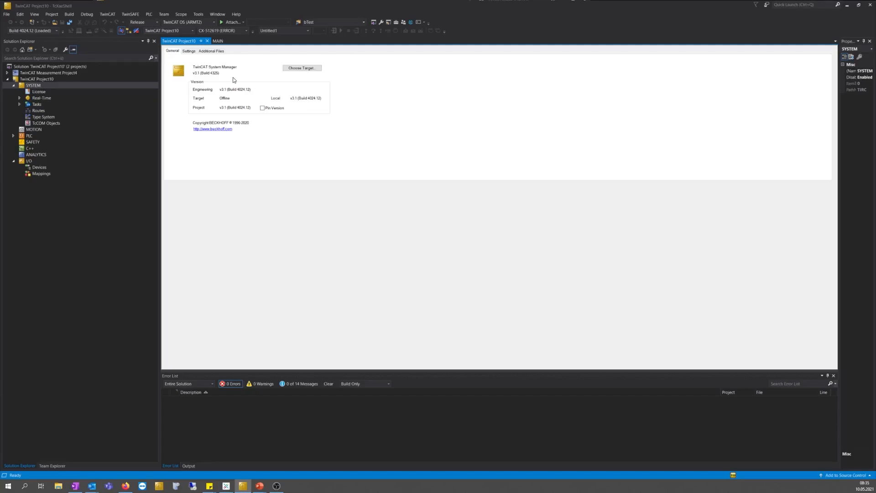
{"action": "left_click", "coordinate": [236, 51]}
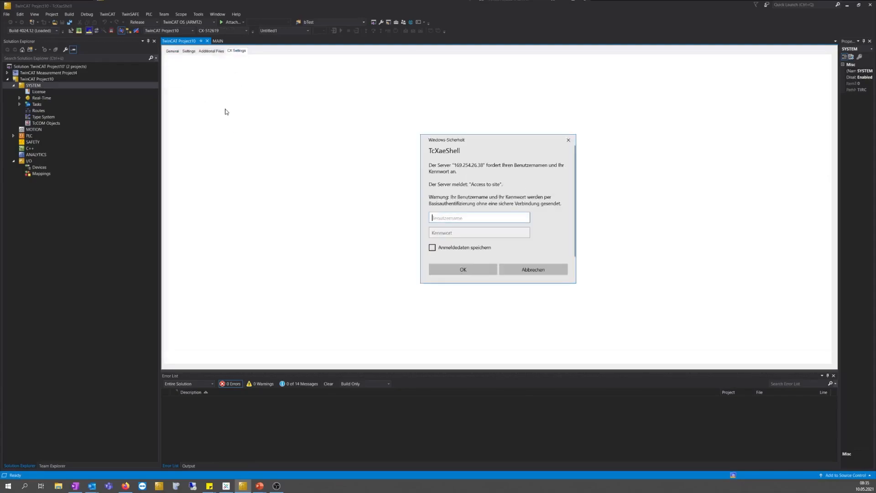
{"action": "type", "text": "A"}
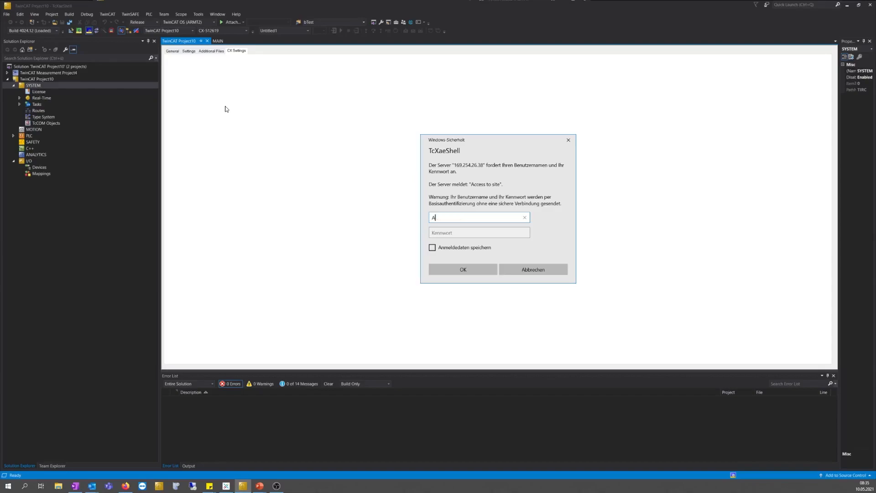
{"action": "type", "text": "dministrator"}
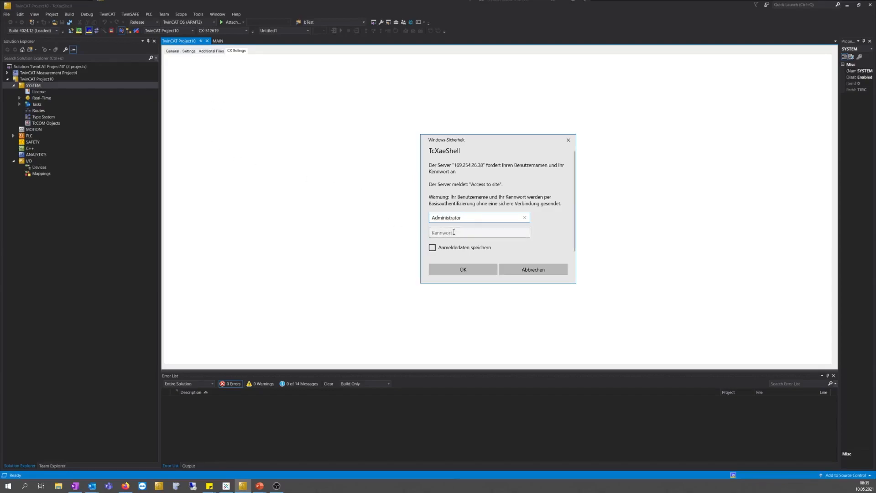
{"action": "key", "text": "Tab"}
{"action": "type", "text": "•"}
{"action": "left_click", "coordinate": [445, 269]}
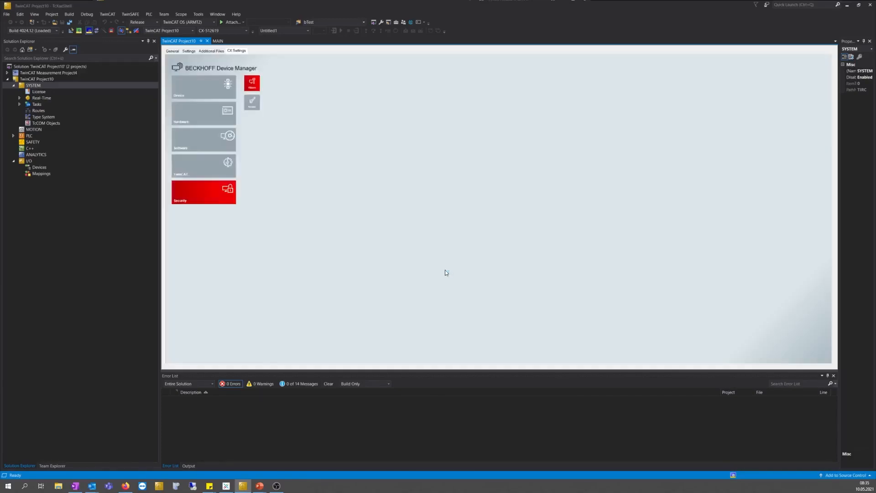
Scan I/O Devices, accept the four found devices, and answer Ja to scanning for boxes
{"action": "left_click", "coordinate": [42, 168]}
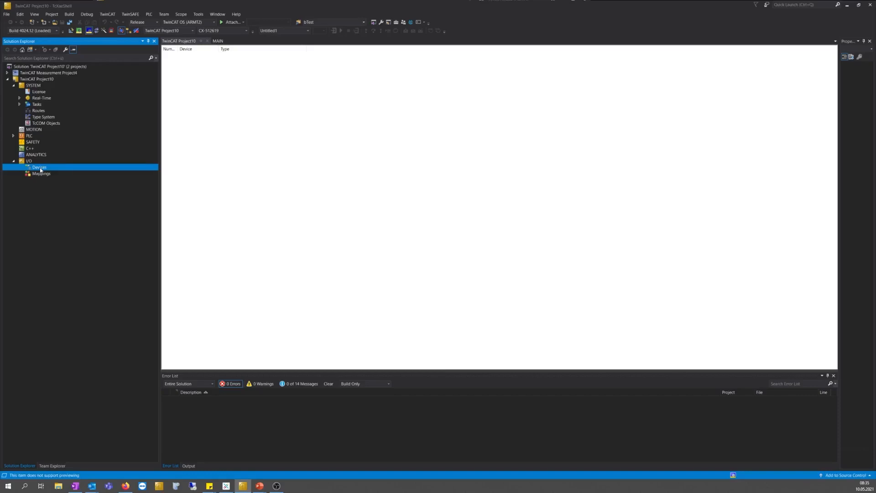
{"action": "right_click", "coordinate": [40, 169]}
{"action": "left_click", "coordinate": [91, 203]}
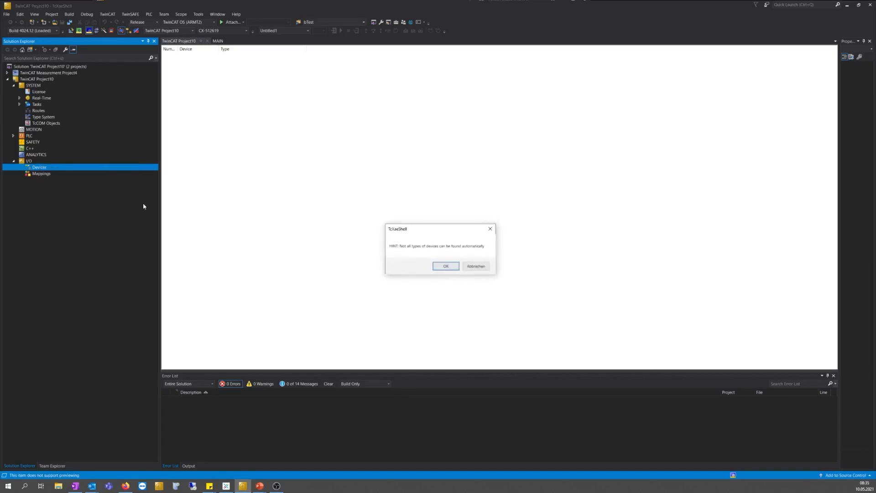
{"action": "left_click", "coordinate": [446, 266]}
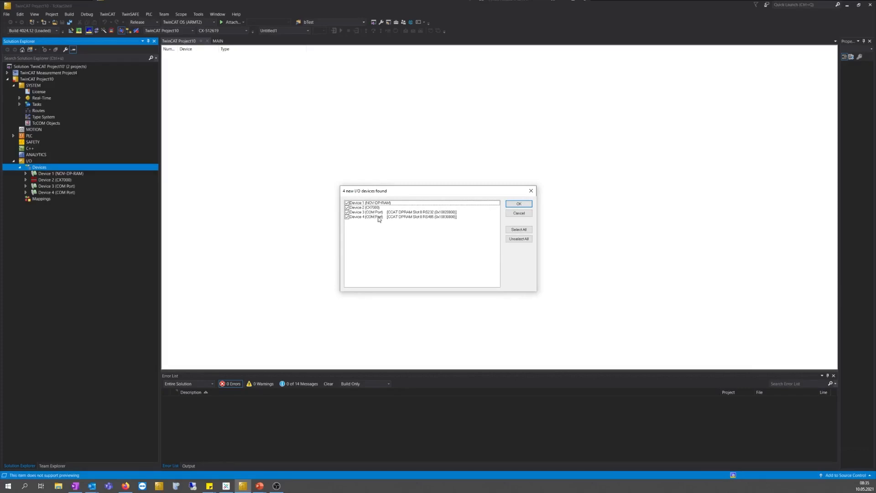
{"action": "left_click", "coordinate": [518, 204]}
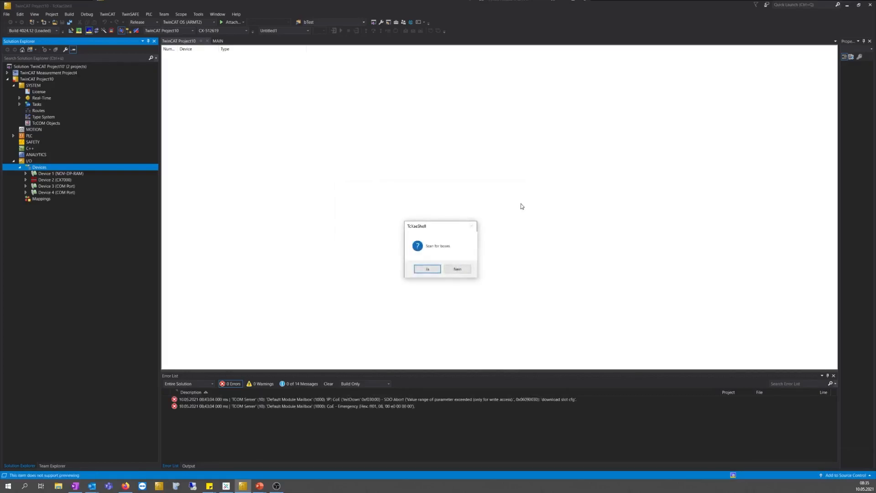
{"action": "left_click", "coordinate": [424, 269]}
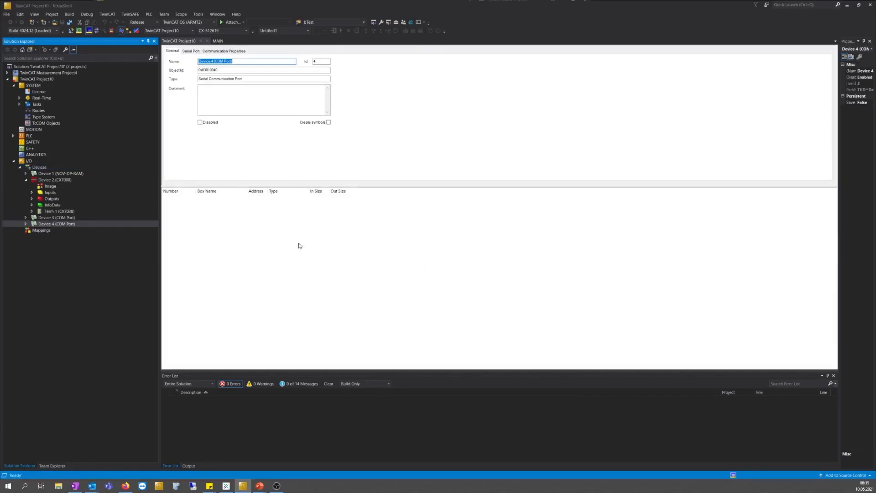
Select Device 2 (CX7000), then Term 1 (CX7028), and show its Online state page
{"action": "left_click", "coordinate": [48, 181]}
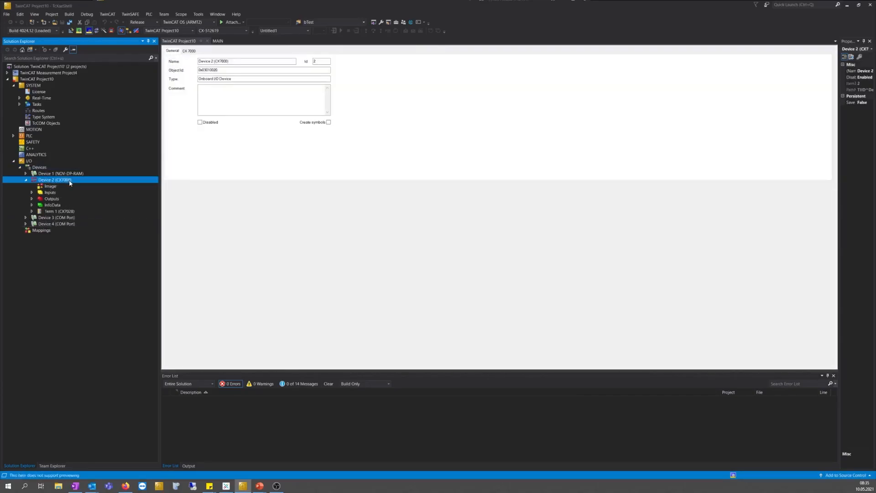
{"action": "left_click", "coordinate": [54, 212]}
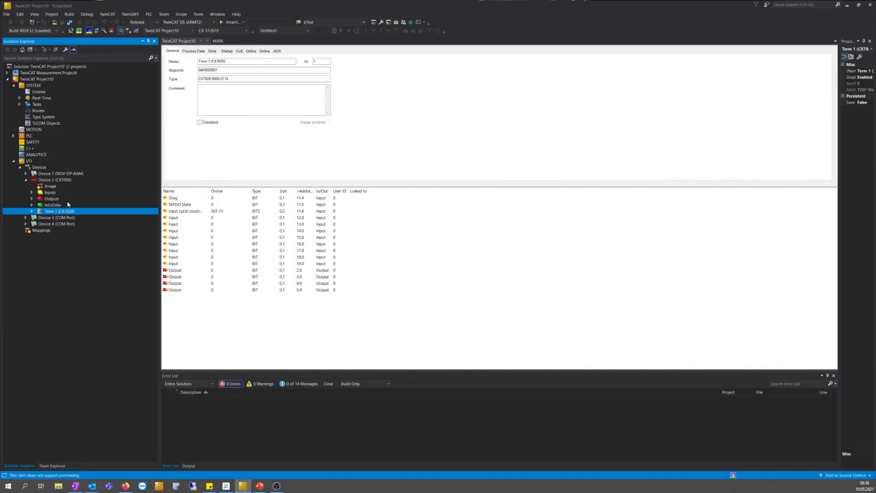
{"action": "left_click", "coordinate": [265, 51]}
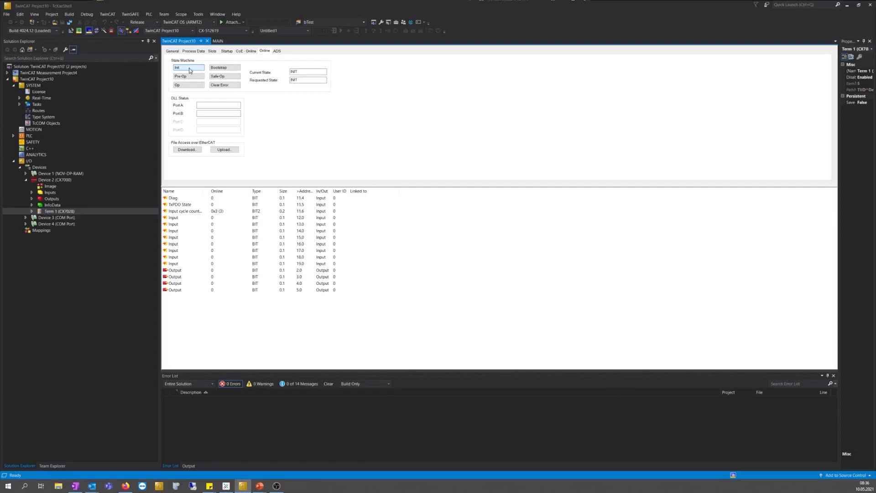
Step Term 1 through Bootstrap, Init, Pre-Op, Safe-Op and Op, then view its Slots
{"action": "left_click", "coordinate": [227, 69]}
{"action": "left_click", "coordinate": [186, 67]}
{"action": "left_click", "coordinate": [188, 76]}
{"action": "left_click", "coordinate": [222, 77]}
{"action": "left_click", "coordinate": [193, 86]}
{"action": "left_click", "coordinate": [212, 51]}
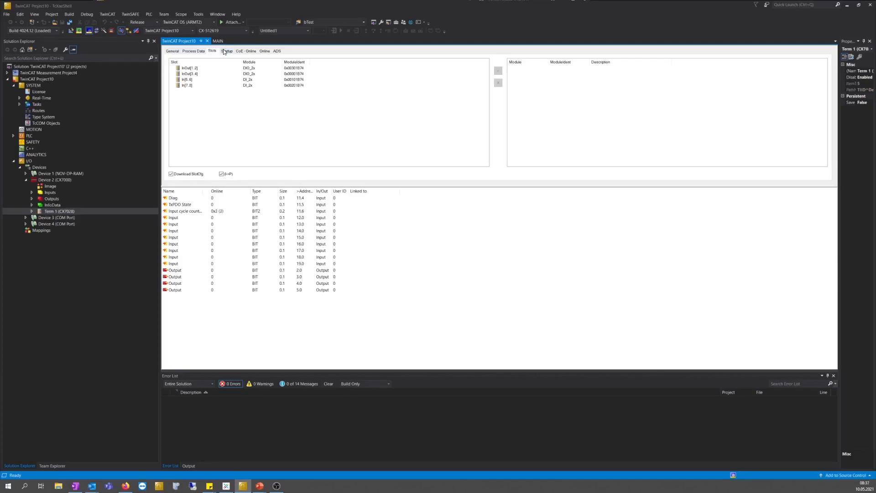
Replace the DIO_2x module in slot InOut[1..2] with the CNT counter module
{"action": "left_click", "coordinate": [199, 68]}
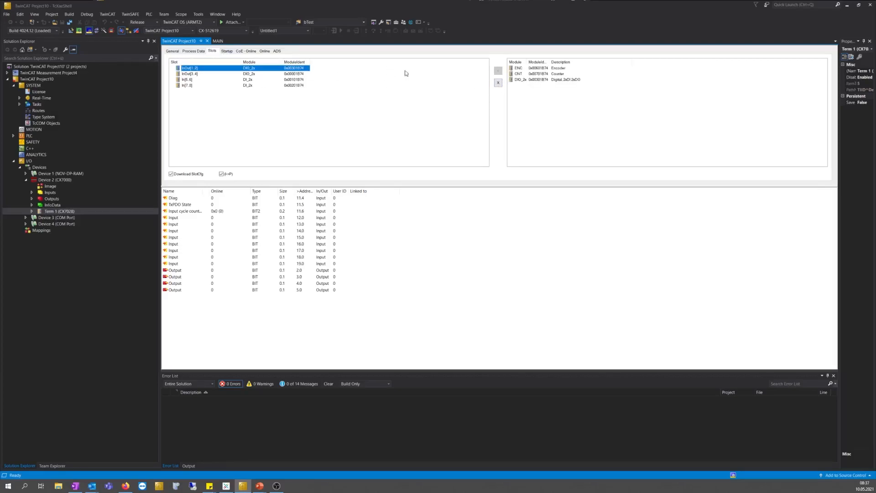
{"action": "left_click", "coordinate": [500, 86]}
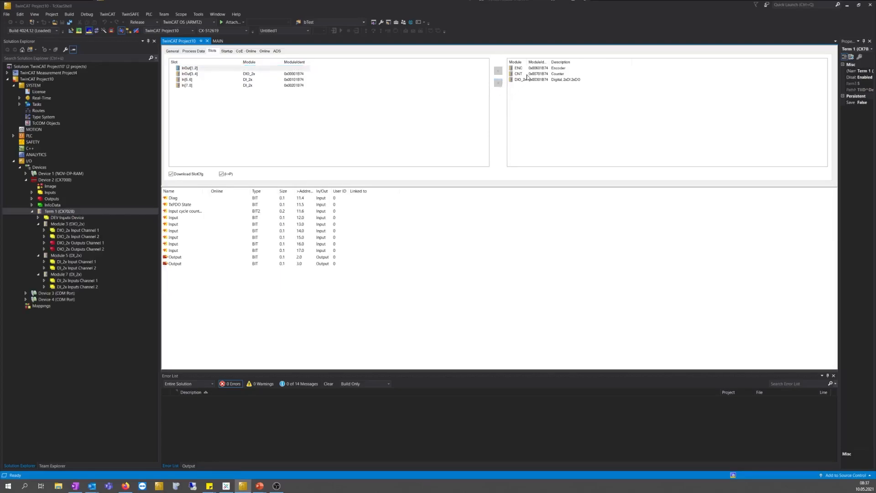
{"action": "left_click", "coordinate": [526, 74]}
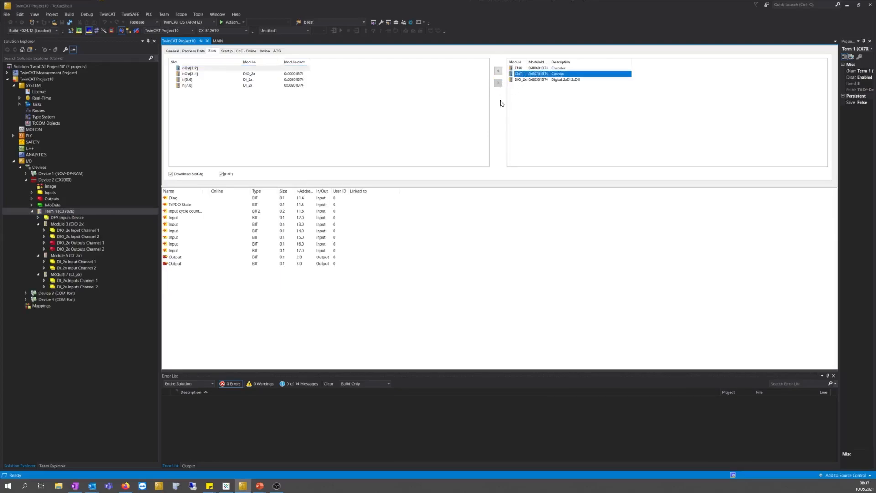
{"action": "left_click", "coordinate": [499, 71]}
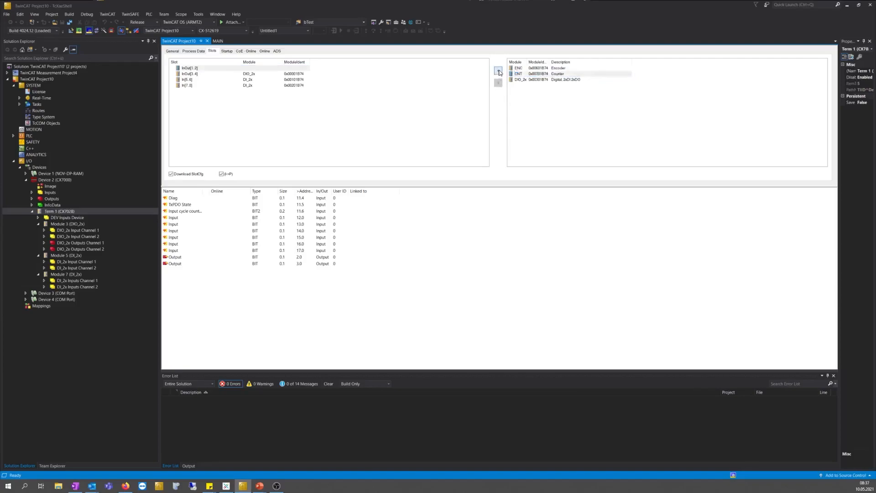
Replace the DIO_2x module in slot InOut[3..4] with PWM_DI_2x
{"action": "left_click", "coordinate": [232, 75]}
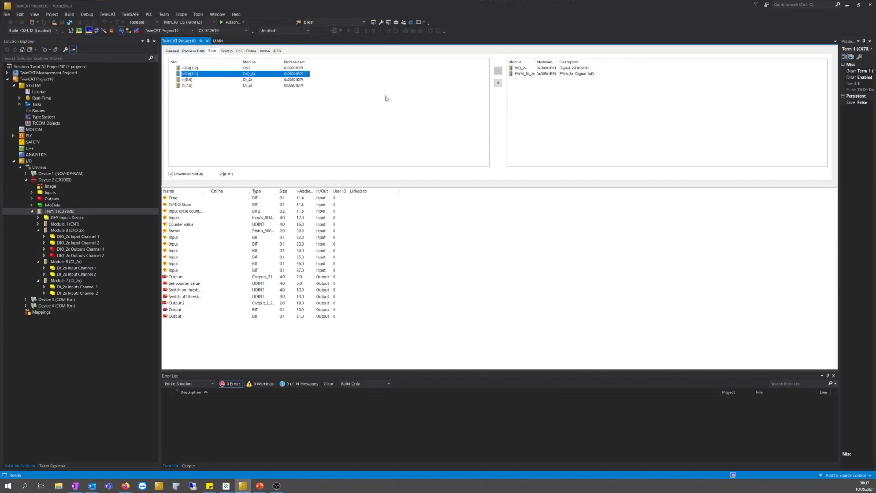
{"action": "left_click", "coordinate": [498, 82]}
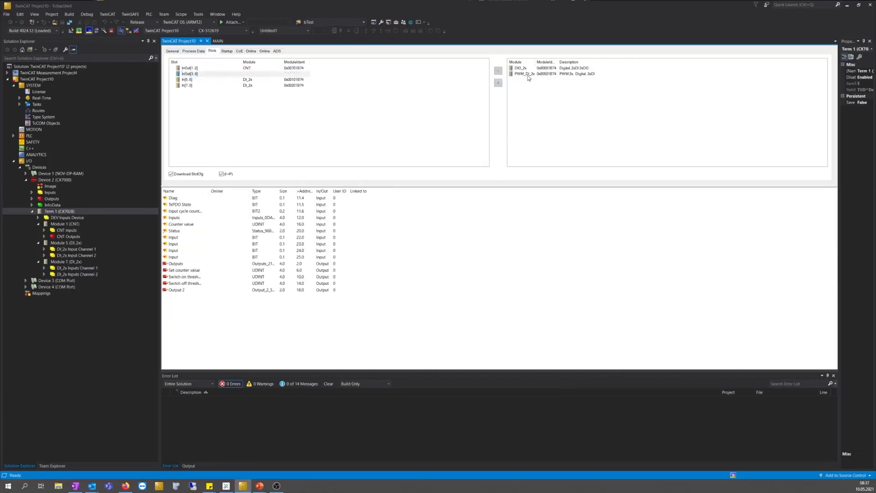
{"action": "left_click", "coordinate": [524, 74]}
{"action": "left_click", "coordinate": [498, 70]}
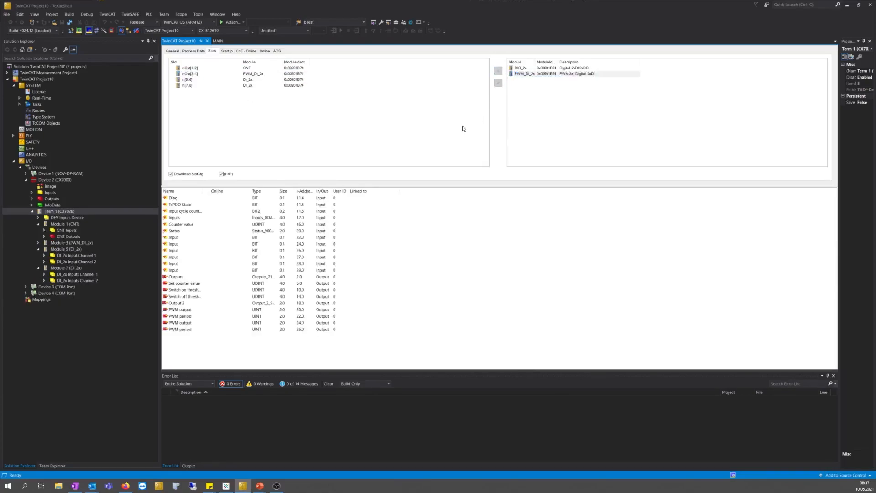
Reload the I/O devices in free run and bring up the terminal's CoE-Online object list
{"action": "left_click", "coordinate": [96, 32]}
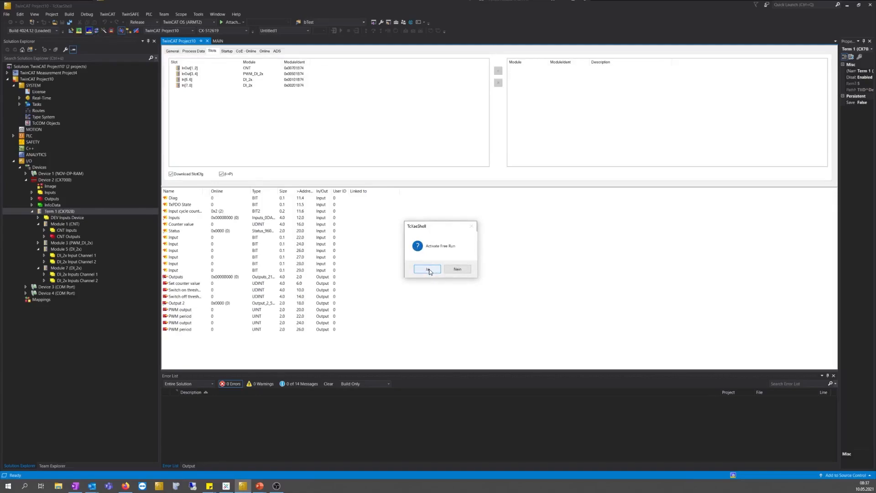
{"action": "left_click", "coordinate": [427, 269]}
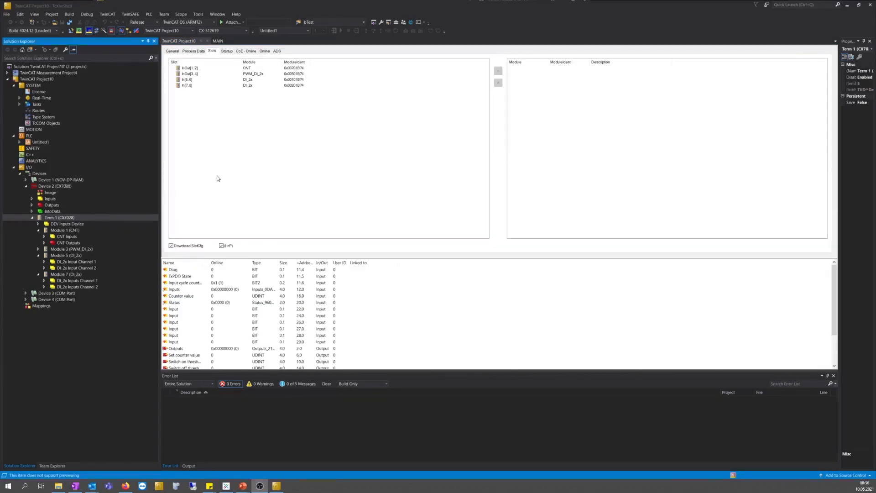
{"action": "left_click", "coordinate": [251, 51]}
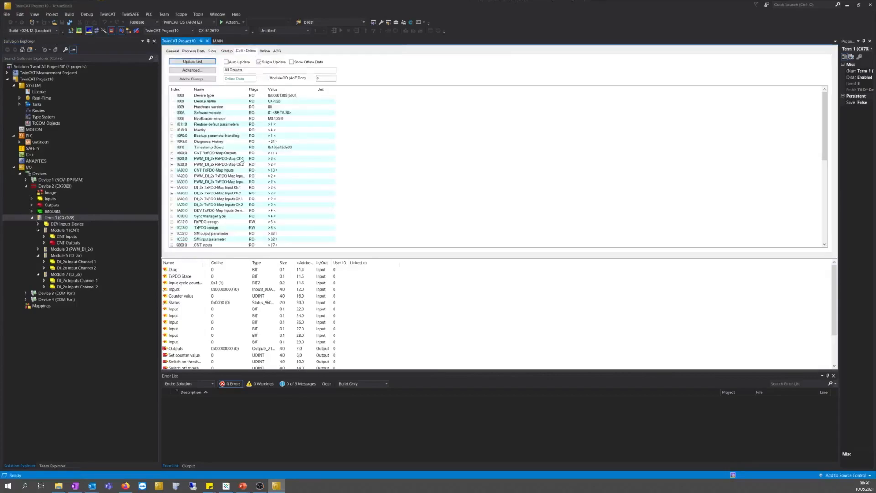
Expand the CNT Settings object 8000:0 and widen the Index column
{"action": "scroll", "coordinate": [233, 214], "scroll_direction": "down", "scroll_amount": 6}
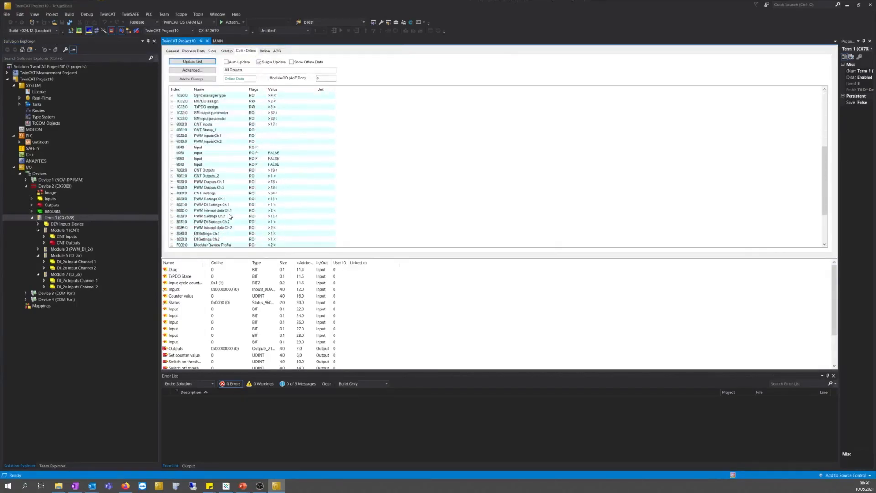
{"action": "double_click", "coordinate": [214, 194]}
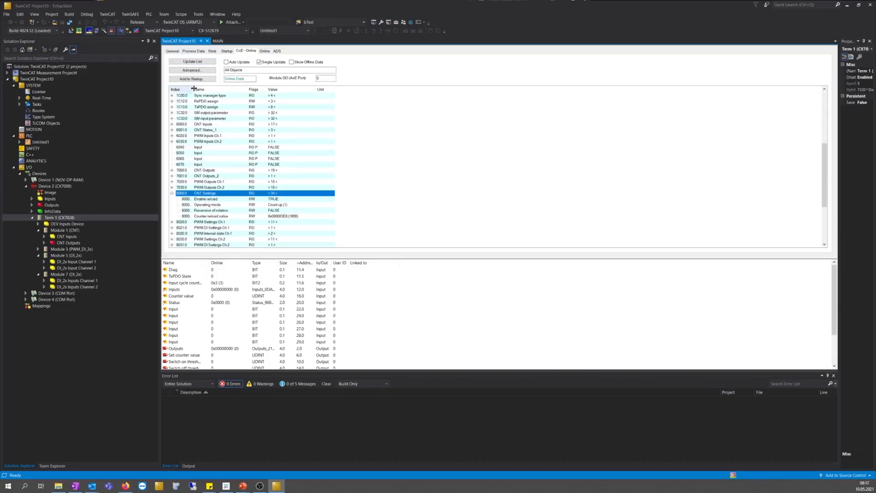
{"action": "left_click_drag", "start_coordinate": [192, 89], "coordinate": [239, 89]}
Change the counter reload value (8000:22) from 1000 to 500, then expand the PLC project
{"action": "left_click", "coordinate": [216, 216]}
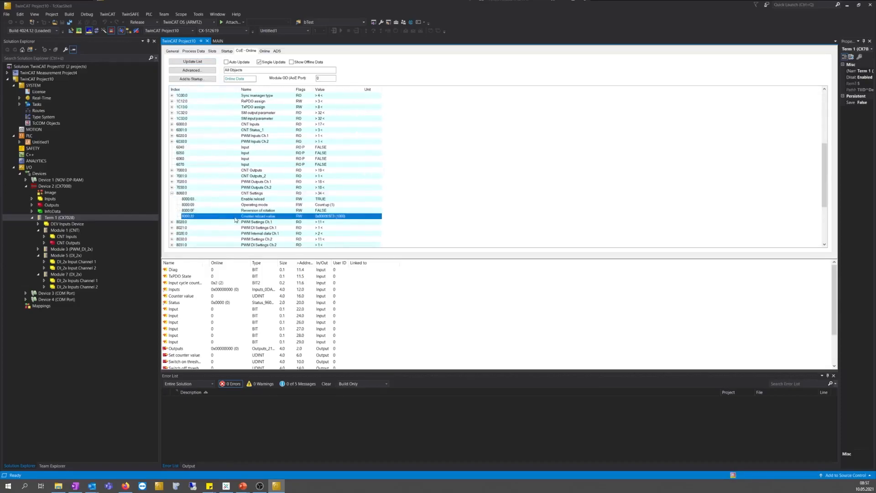
{"action": "double_click", "coordinate": [335, 217]}
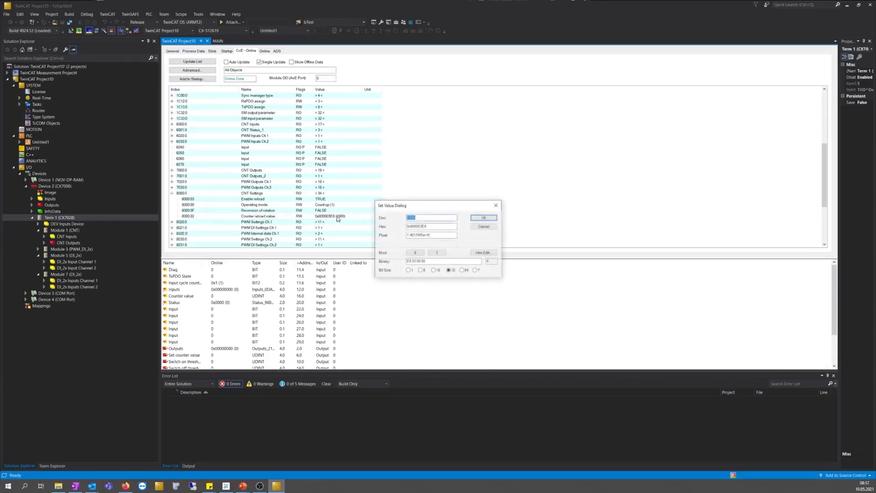
{"action": "left_click_drag", "start_coordinate": [414, 219], "coordinate": [381, 218]}
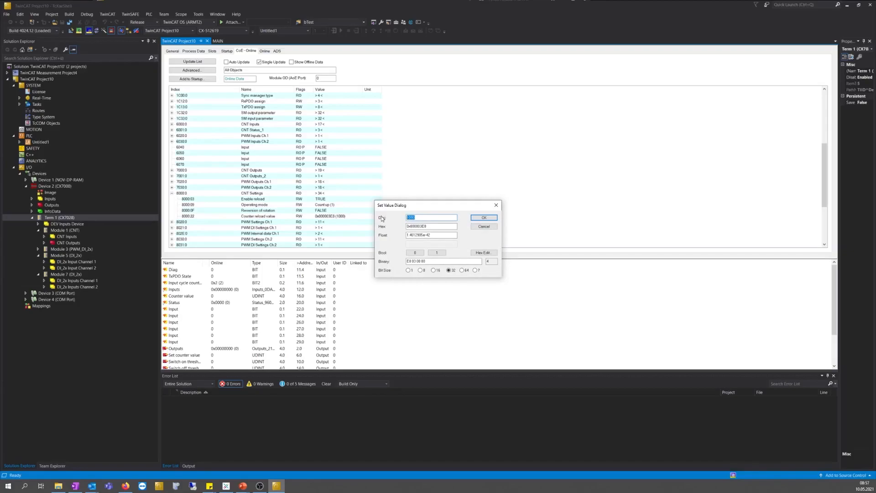
{"action": "type", "text": "5000"}
{"action": "key", "text": "BackSpace"}
{"action": "left_click", "coordinate": [483, 218]}
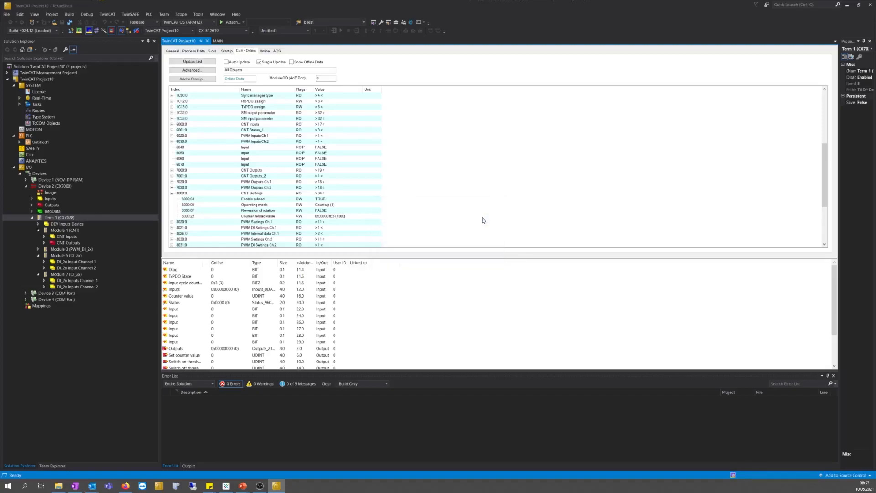
{"action": "left_click", "coordinate": [19, 142]}
Open the MAIN program from the POUs folder and review its PWM variable declarations
{"action": "left_click", "coordinate": [31, 180]}
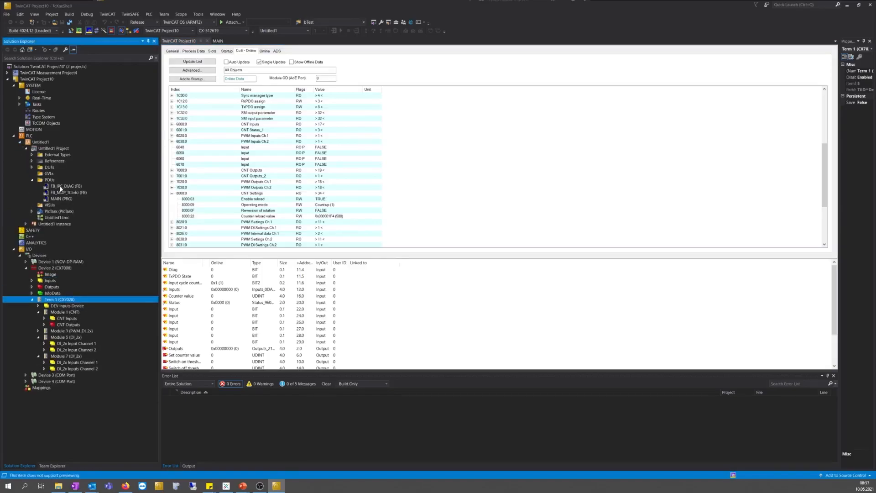
{"action": "double_click", "coordinate": [61, 199]}
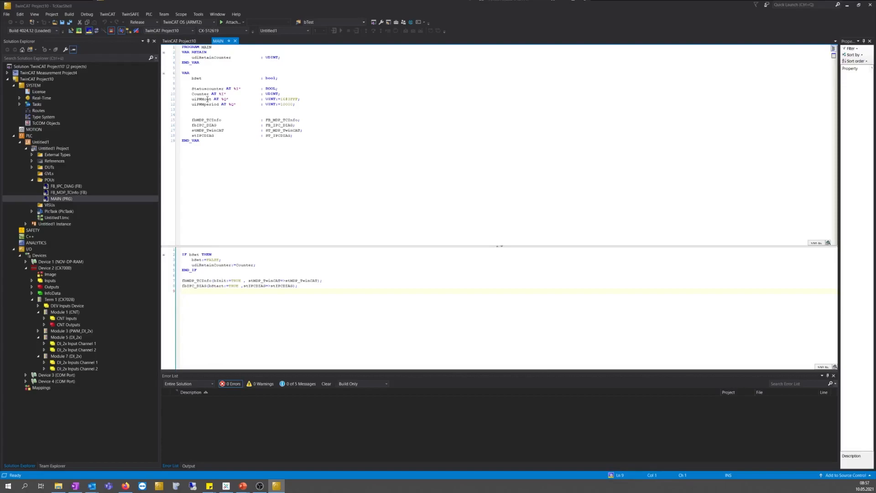
{"action": "mouse_move", "coordinate": [207, 99]}
{"action": "left_click", "coordinate": [291, 99]}
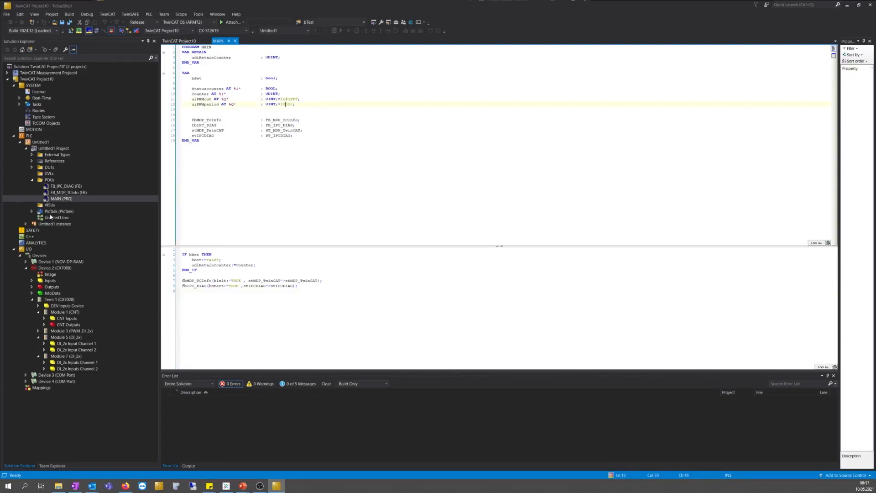
Expand the PLC instance's PlcTask Inputs and select MAIN.Statuscounter
{"action": "left_click", "coordinate": [26, 224]}
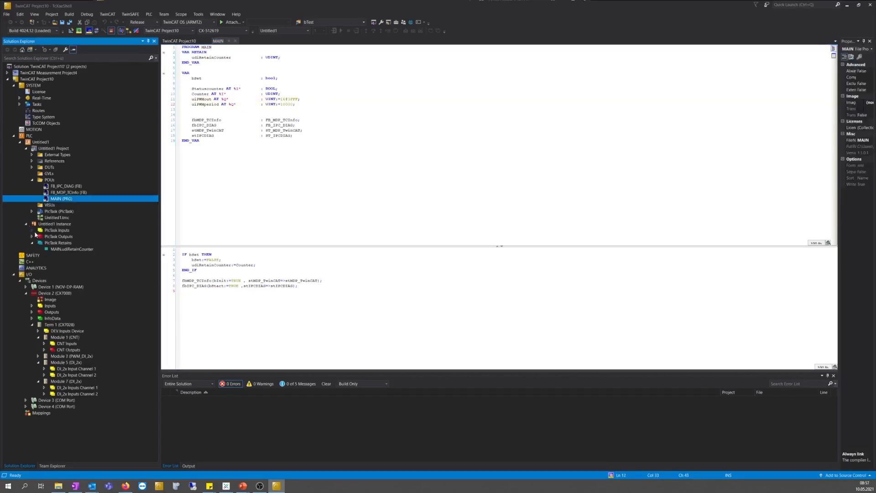
{"action": "left_click", "coordinate": [31, 230]}
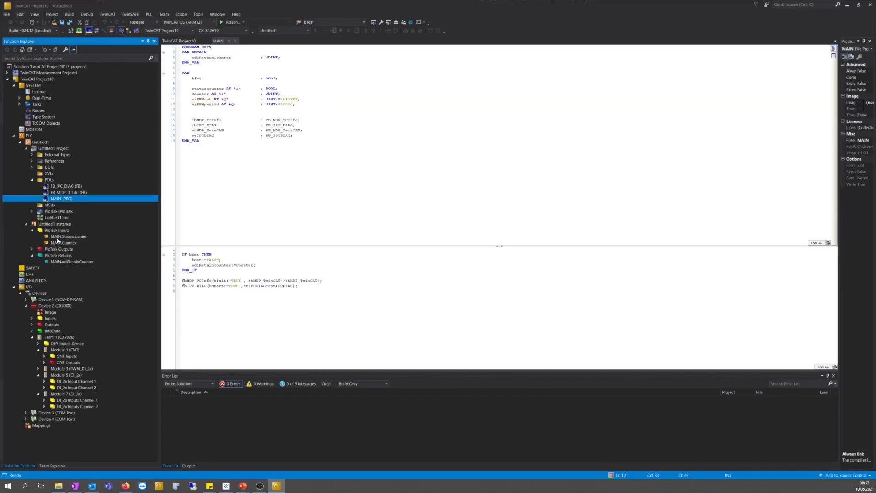
{"action": "left_click", "coordinate": [64, 236]}
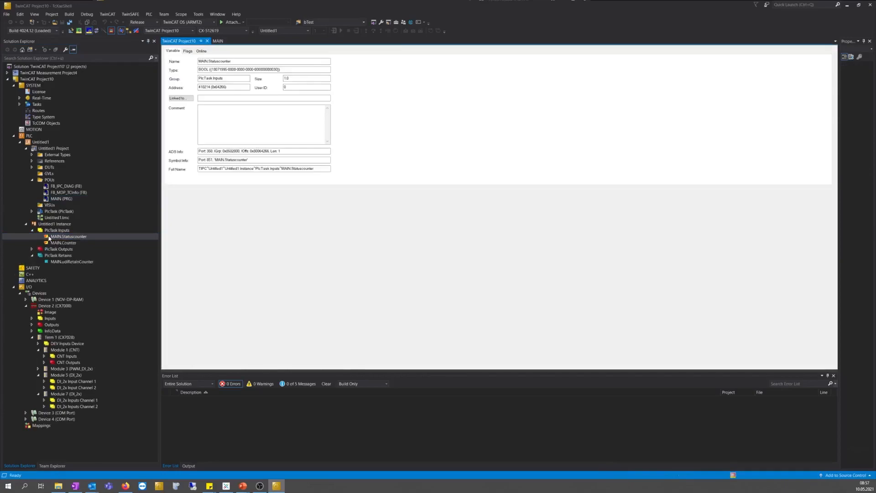
Link MAIN.Statuscounter to Status of input A and MAIN.Counter to the counter value
{"action": "double_click", "coordinate": [48, 238]}
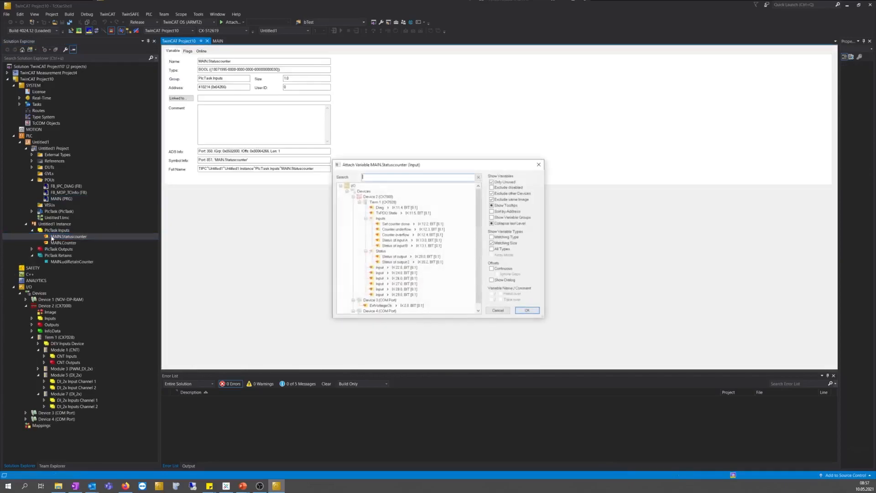
{"action": "double_click", "coordinate": [394, 240]}
{"action": "double_click", "coordinate": [59, 243]}
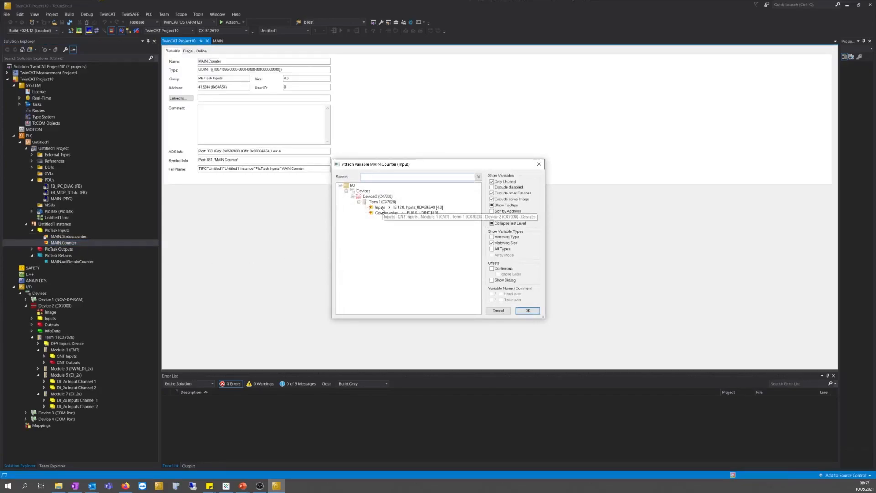
{"action": "double_click", "coordinate": [383, 213]}
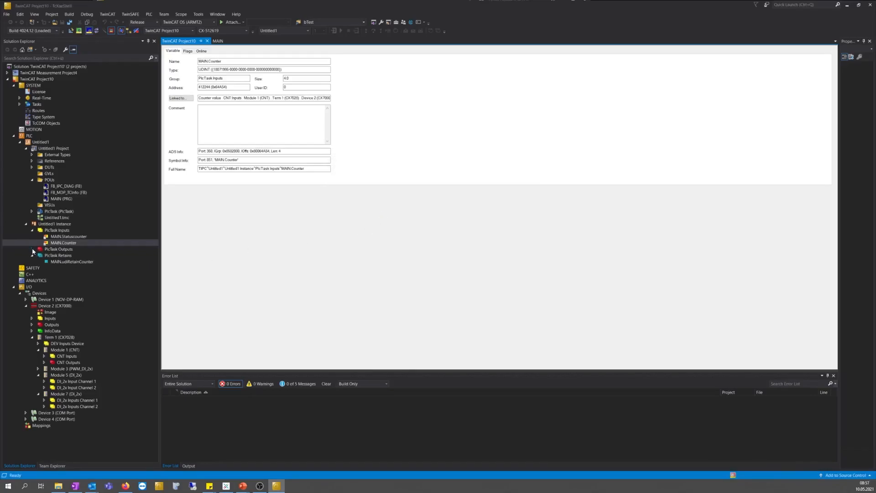
Link MAIN.uiPWMout to the PWM output and MAIN.uiPWMperiod to the PWM period
{"action": "left_click", "coordinate": [32, 249]}
{"action": "double_click", "coordinate": [56, 255]}
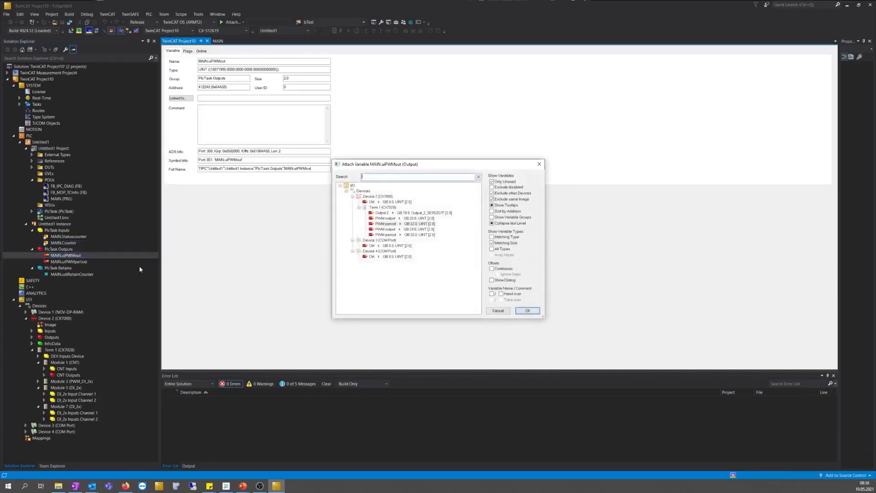
{"action": "left_click", "coordinate": [379, 219]}
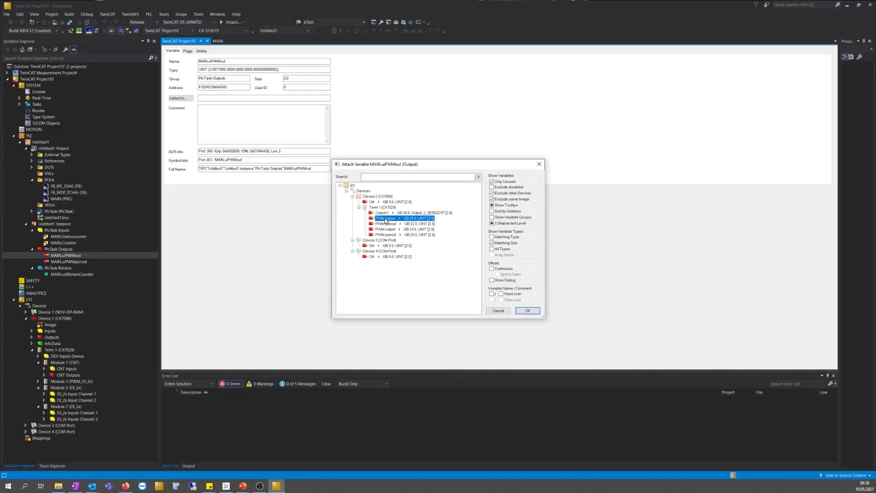
{"action": "double_click", "coordinate": [386, 220]}
{"action": "double_click", "coordinate": [69, 262]}
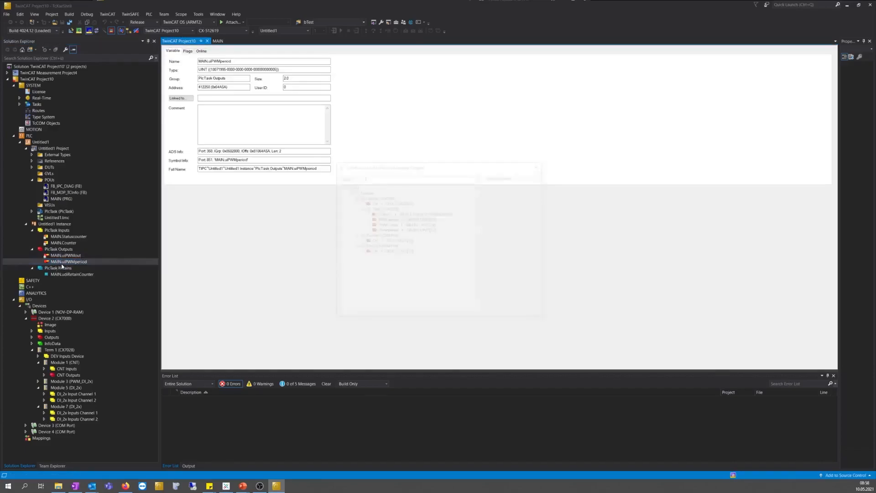
{"action": "double_click", "coordinate": [386, 218]}
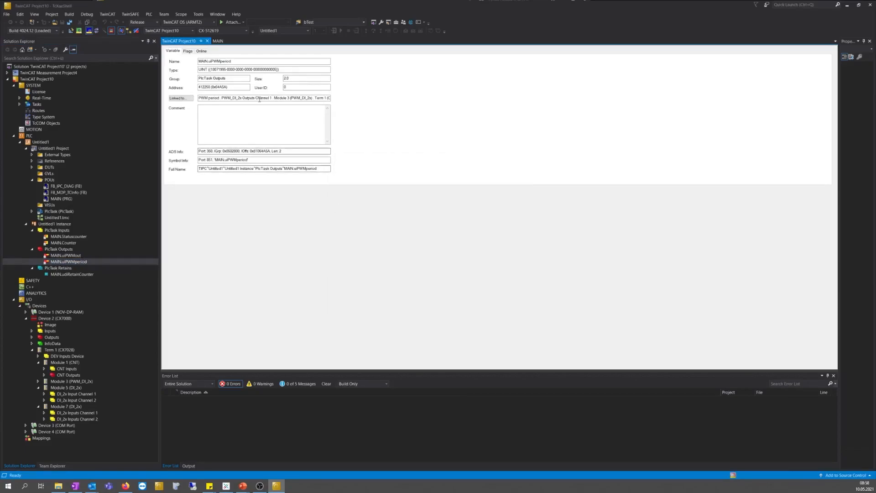
Activate the configuration on the CX7000 and confirm the restart into Run mode
{"action": "left_click", "coordinate": [71, 31]}
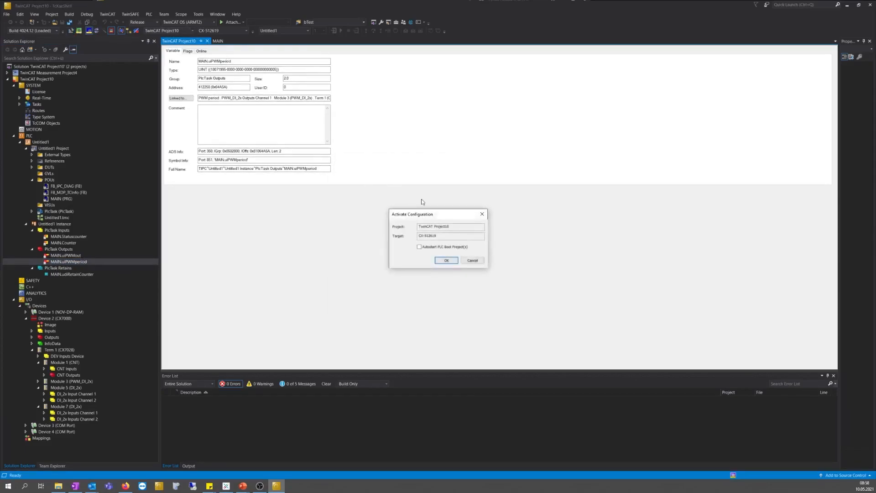
{"action": "left_click", "coordinate": [447, 259]}
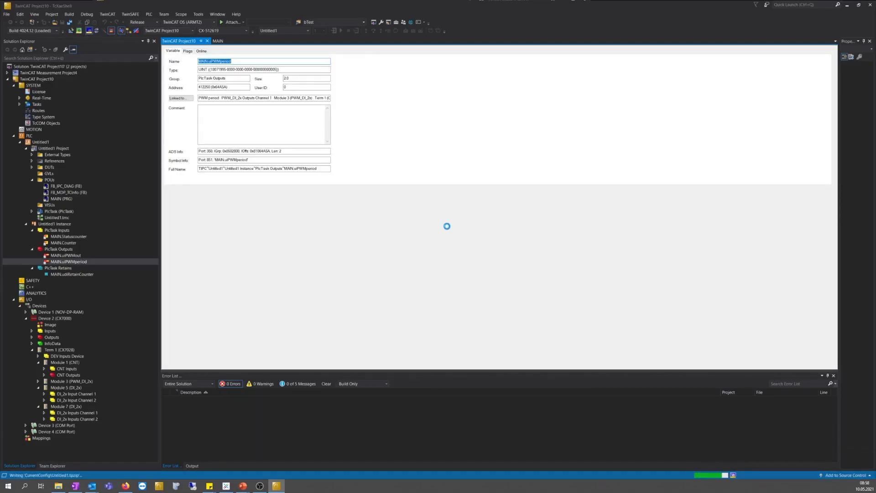
{"action": "left_click", "coordinate": [439, 268]}
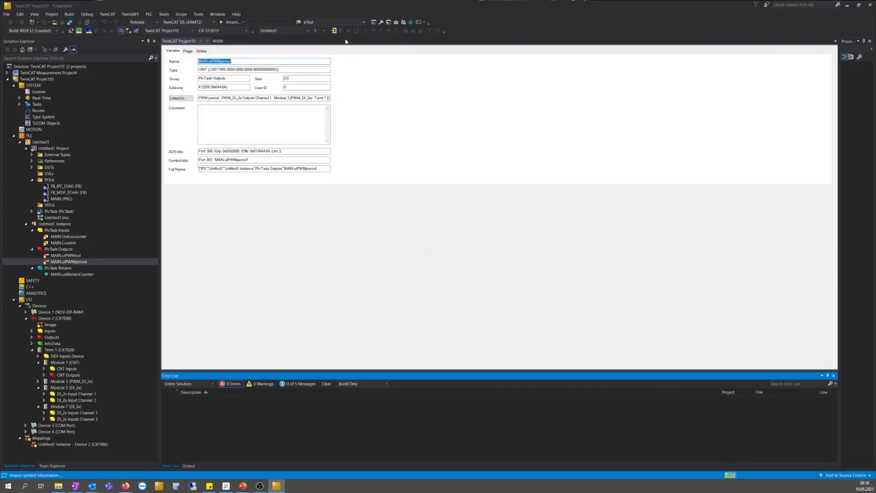
Log in to the PLC, creating Port_851 and downloading the application
{"action": "left_click", "coordinate": [334, 31]}
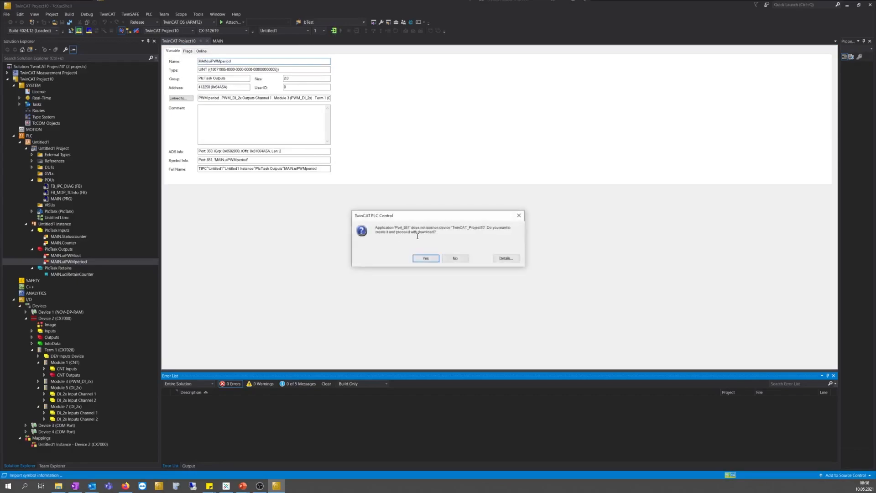
{"action": "left_click", "coordinate": [424, 259]}
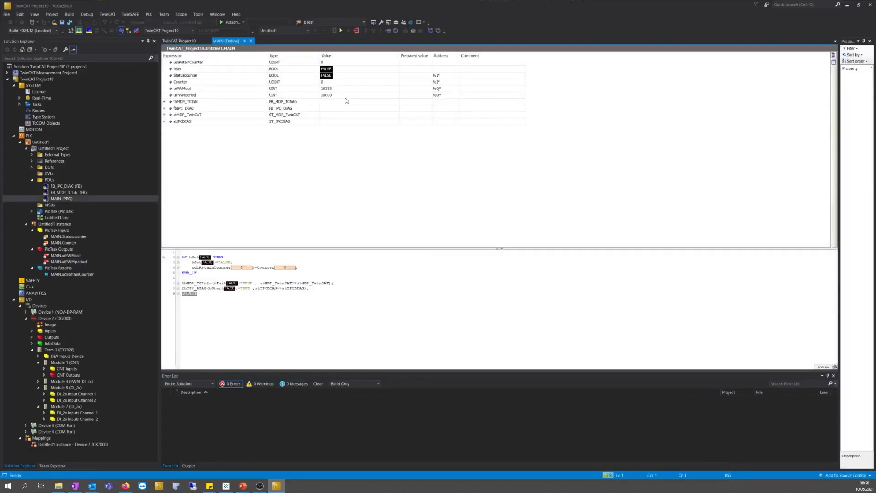
Start the PLC, check the CNT Inputs counter value link, then return to MAIN [Online]
{"action": "left_click", "coordinate": [342, 32]}
{"action": "left_click", "coordinate": [64, 369]}
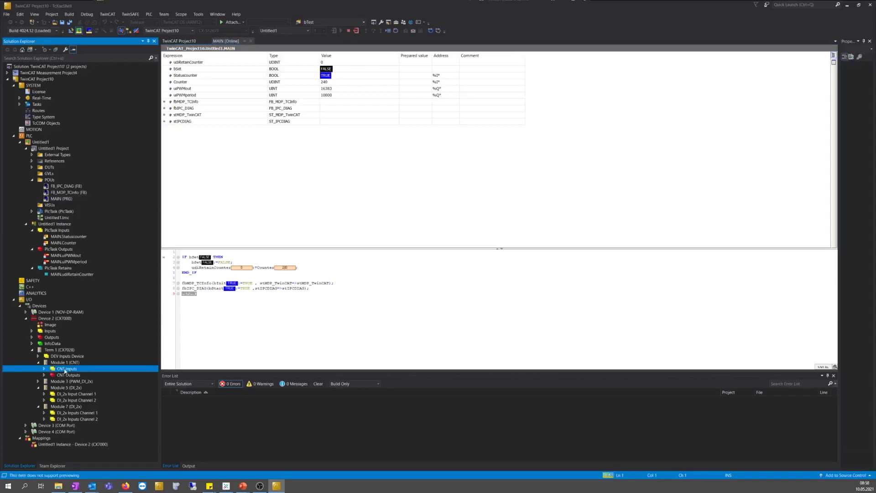
{"action": "double_click", "coordinate": [55, 369]}
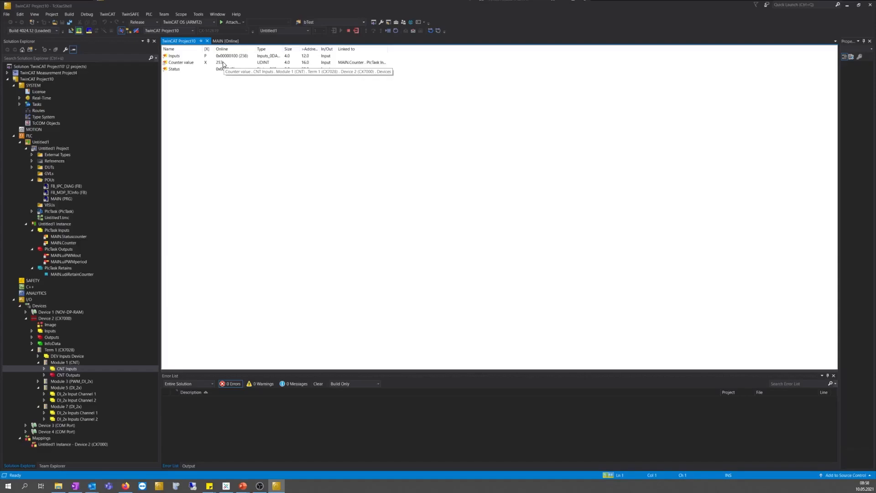
{"action": "left_click", "coordinate": [218, 41]}
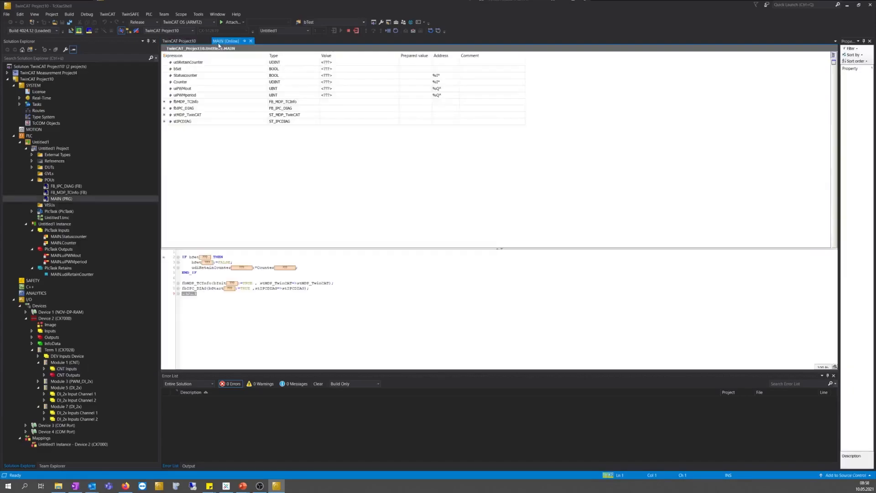
Expand stMDP_TwinCAT, stIPCDIAG and aIpAddr to inspect the diagnostic values
{"action": "left_click", "coordinate": [164, 114]}
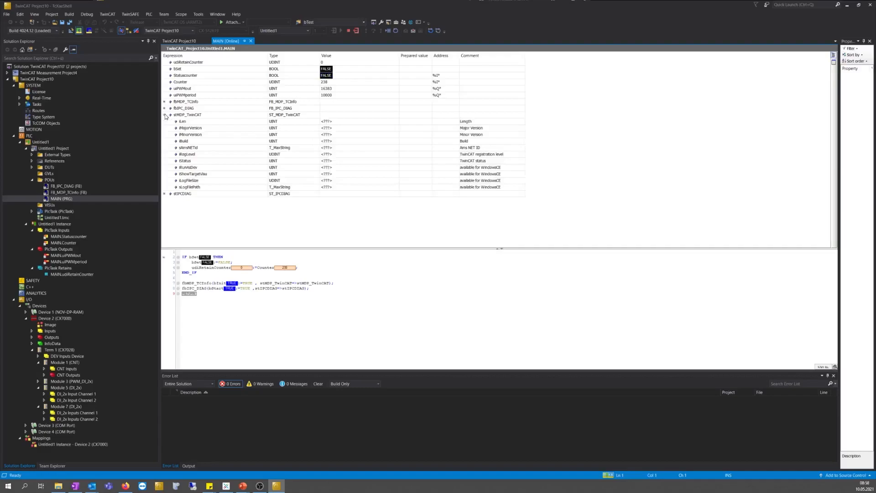
{"action": "left_click", "coordinate": [165, 194]}
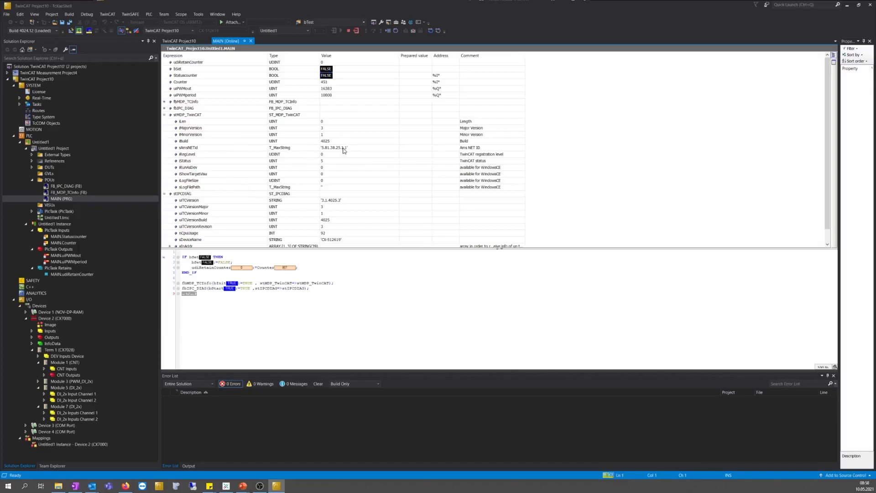
{"action": "scroll", "coordinate": [342, 152], "scroll_direction": "down", "scroll_amount": 1}
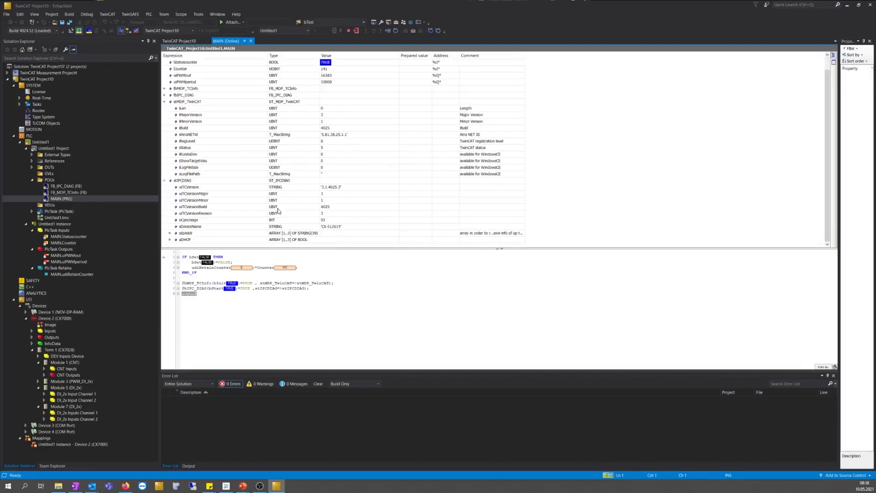
{"action": "left_click", "coordinate": [173, 234]}
{"action": "scroll", "coordinate": [360, 224], "scroll_direction": "down", "scroll_amount": 1}
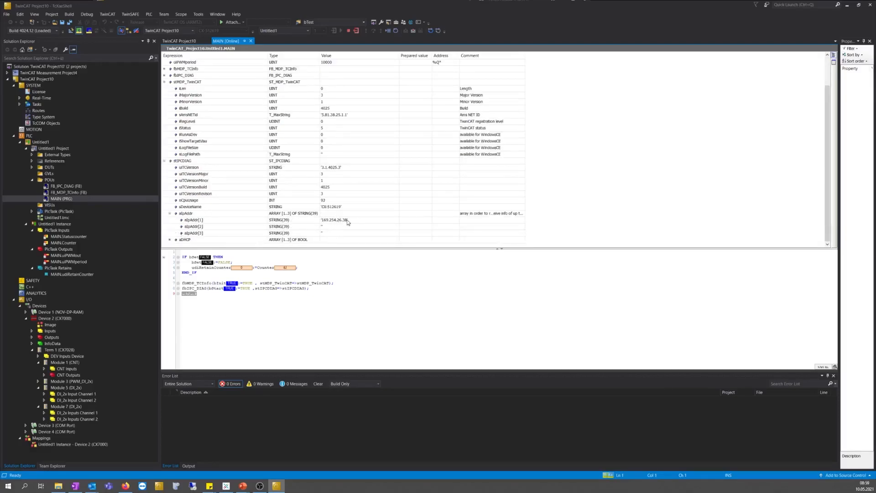
{"action": "scroll", "coordinate": [274, 129], "scroll_direction": "up", "scroll_amount": 2}
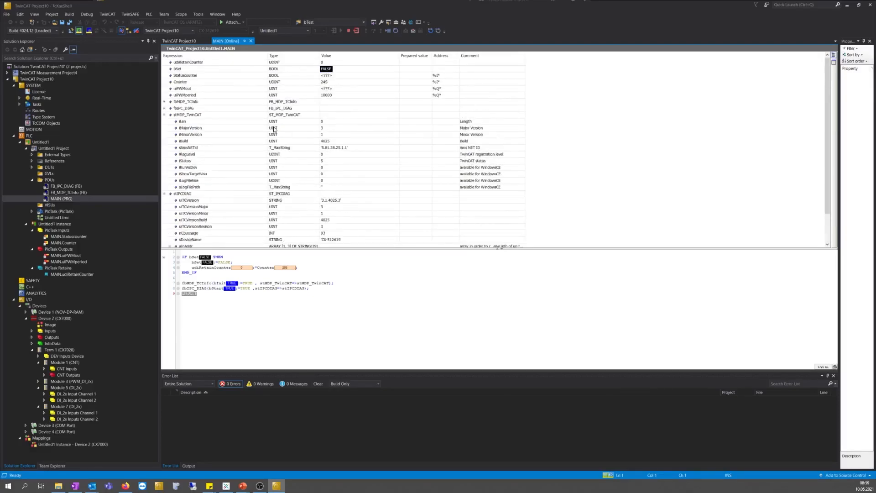
Collapse stMDP_TwinCAT and stIPCDIAG and stop the running PLC program
{"action": "left_click", "coordinate": [164, 114]}
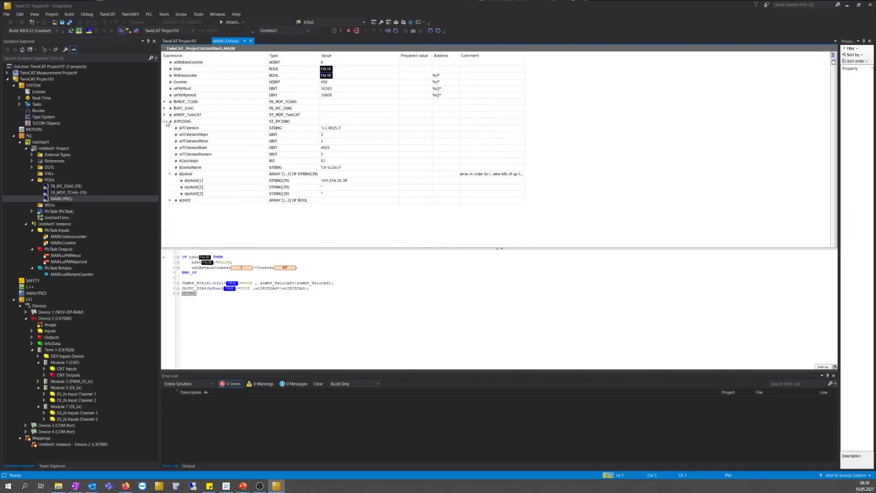
{"action": "left_click", "coordinate": [165, 121]}
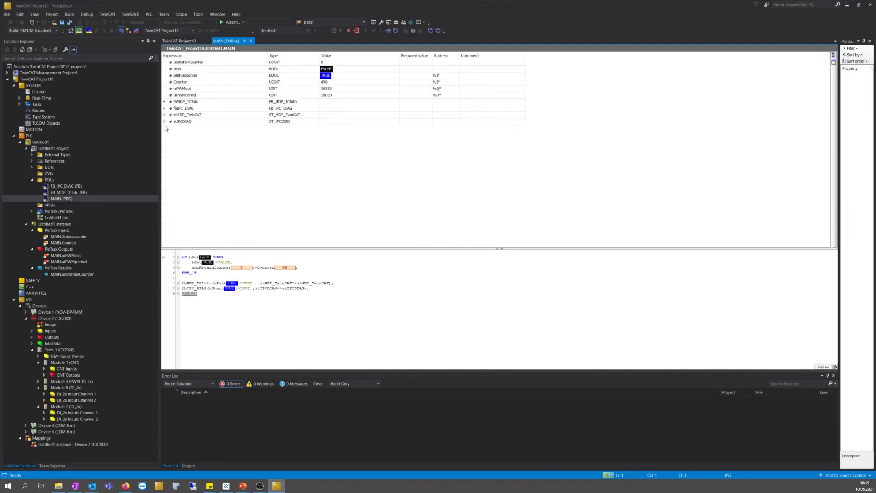
{"action": "left_click", "coordinate": [349, 31]}
Log out, edit MAIN's declarations at line 5, and select Device 1 (NOV-DP-RAM)
{"action": "left_click", "coordinate": [356, 31]}
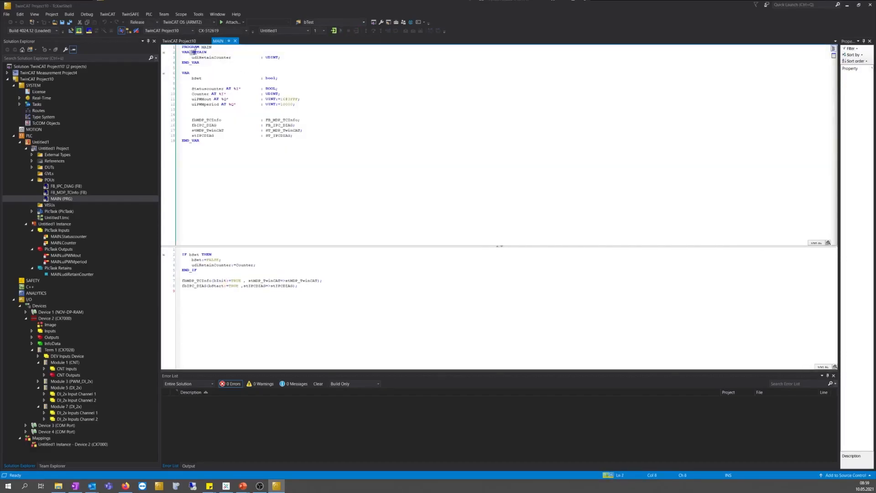
{"action": "left_click", "coordinate": [219, 66]}
{"action": "left_click", "coordinate": [26, 312]}
{"action": "left_click", "coordinate": [53, 313]}
Add a Retain Handler box (Box 2) under Device 1 and expand its Retains
{"action": "right_click", "coordinate": [53, 315]}
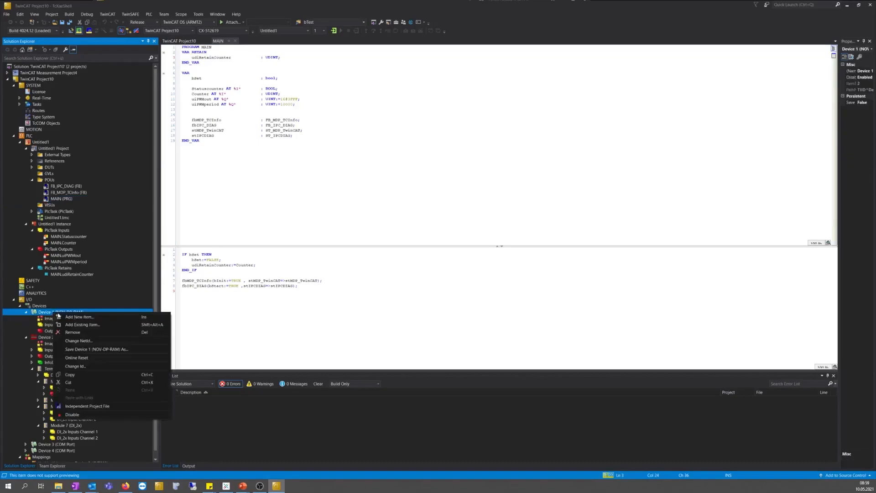
{"action": "left_click", "coordinate": [104, 316]}
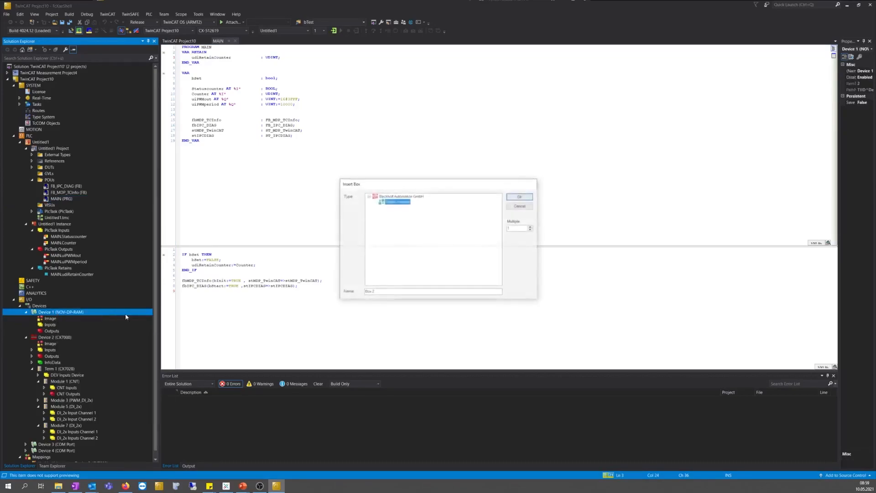
{"action": "left_click", "coordinate": [517, 197]}
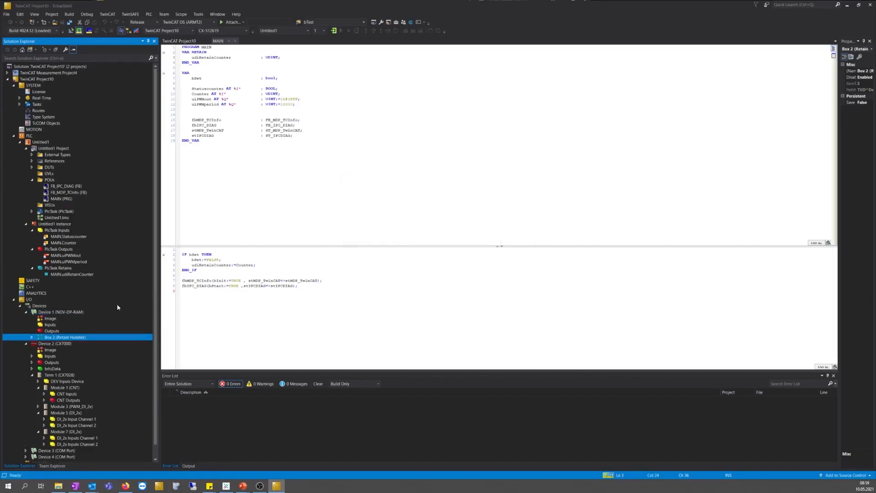
{"action": "left_click", "coordinate": [32, 337]}
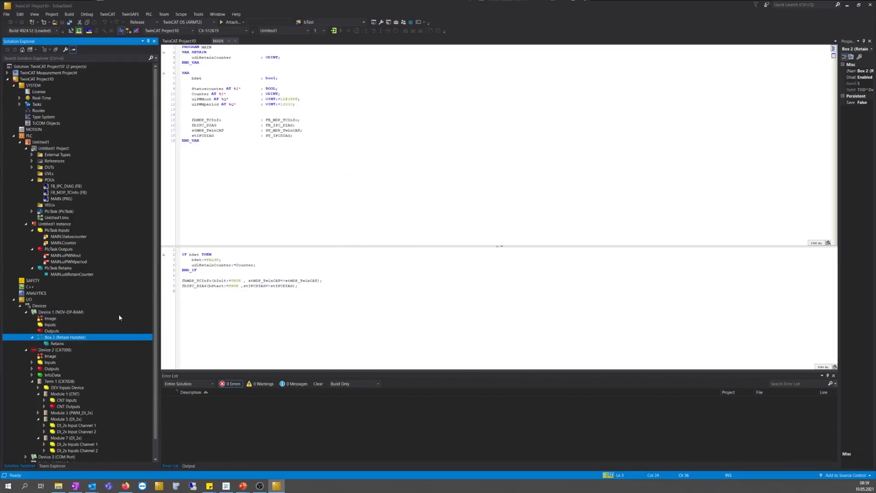
Build the solution so MAIN.udiRetainCounter is mapped into the Retains
{"action": "left_click", "coordinate": [70, 15]}
{"action": "left_click", "coordinate": [89, 23]}
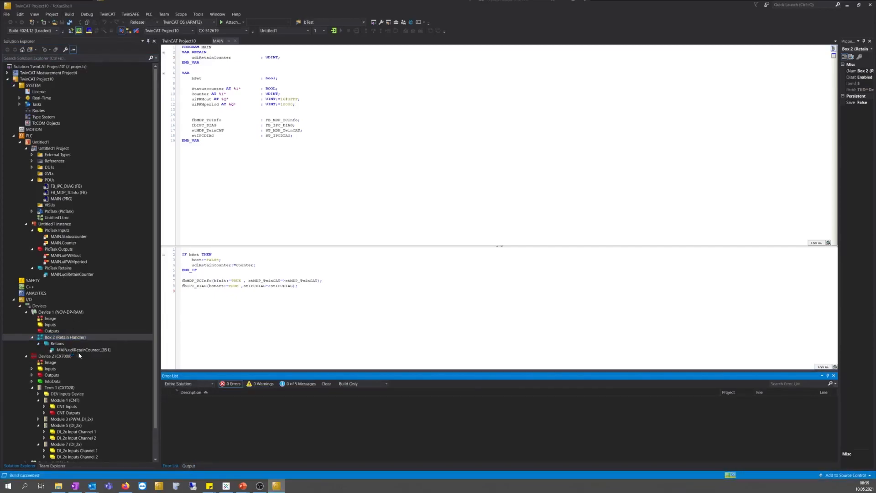
{"action": "left_click", "coordinate": [46, 224]}
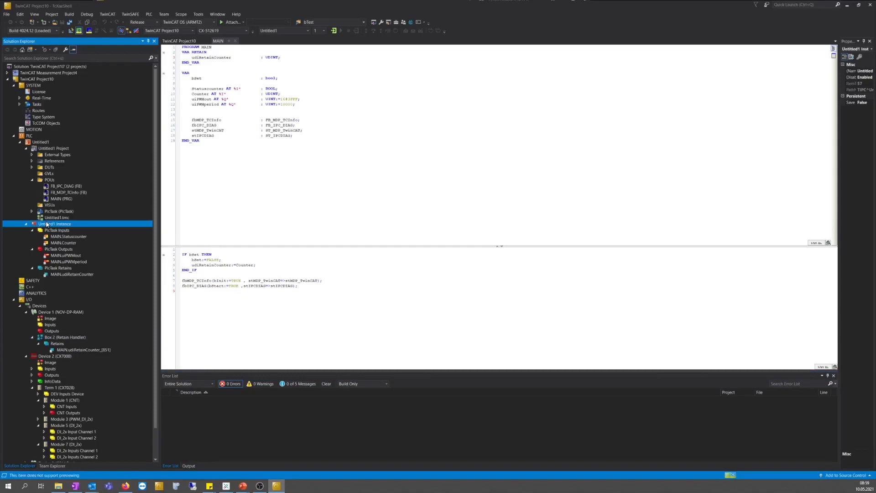
Verify Untitled1 Instance's PlcTask Retains area uses Box 2 (Retain Handler), then activate the configuration
{"action": "double_click", "coordinate": [36, 225]}
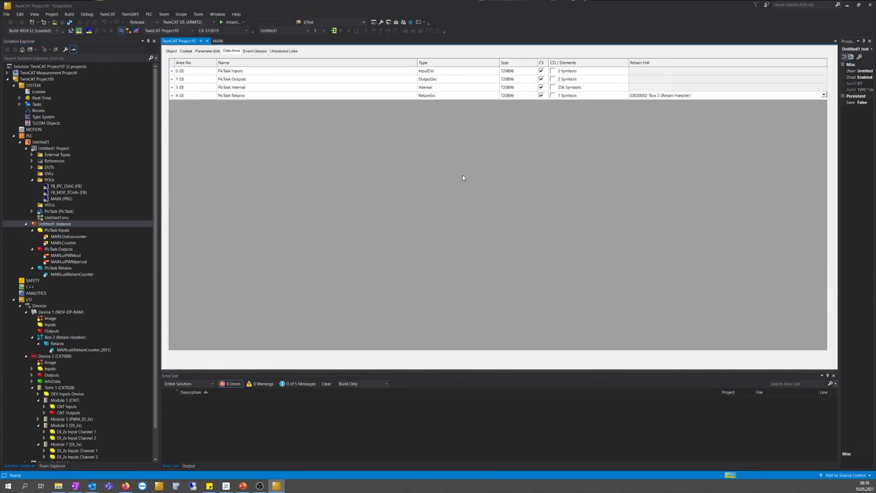
{"action": "left_click", "coordinate": [745, 97]}
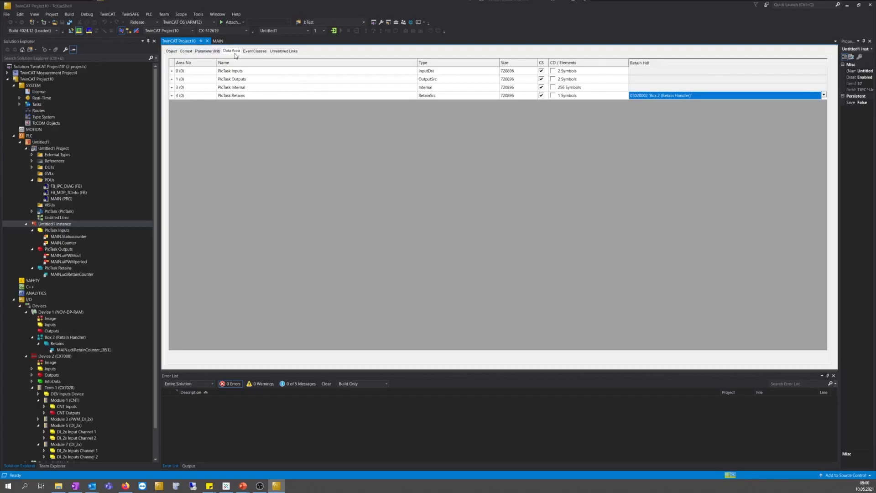
{"action": "left_click", "coordinate": [71, 31]}
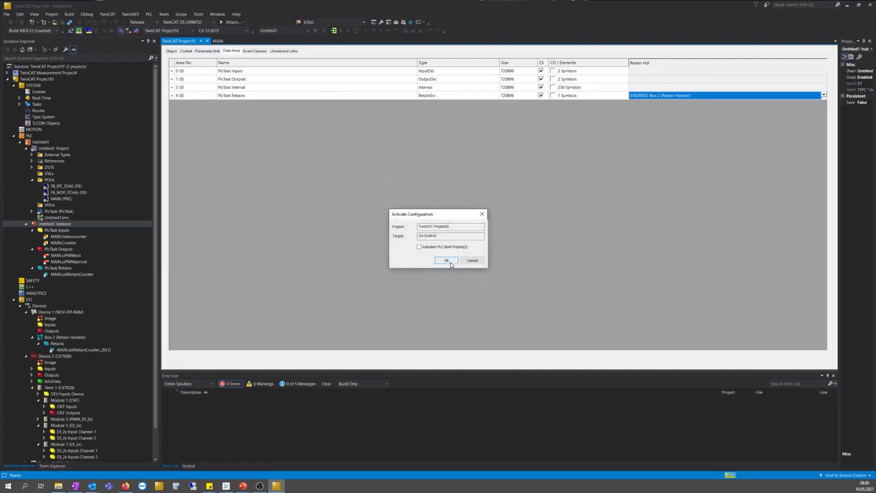
Activate the configuration in Run Mode, log in, download the new Port_851 application, and start it
{"action": "left_click", "coordinate": [447, 260]}
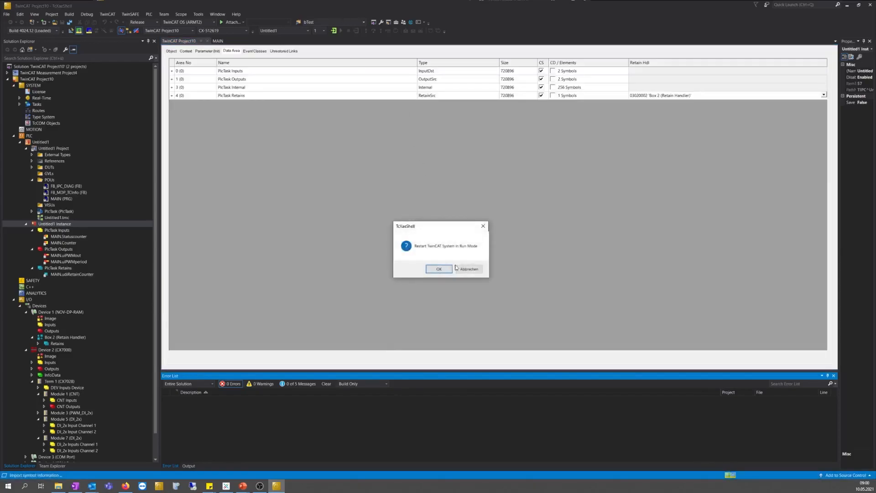
{"action": "left_click", "coordinate": [436, 273]}
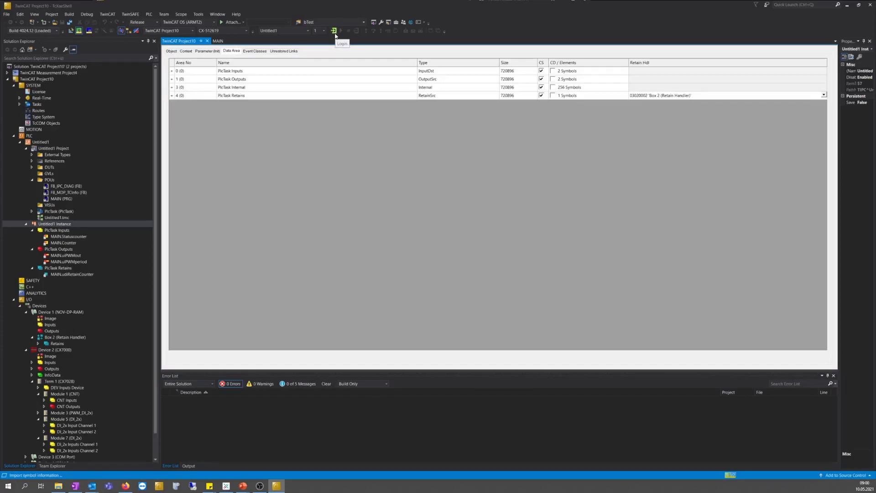
{"action": "left_click", "coordinate": [334, 33]}
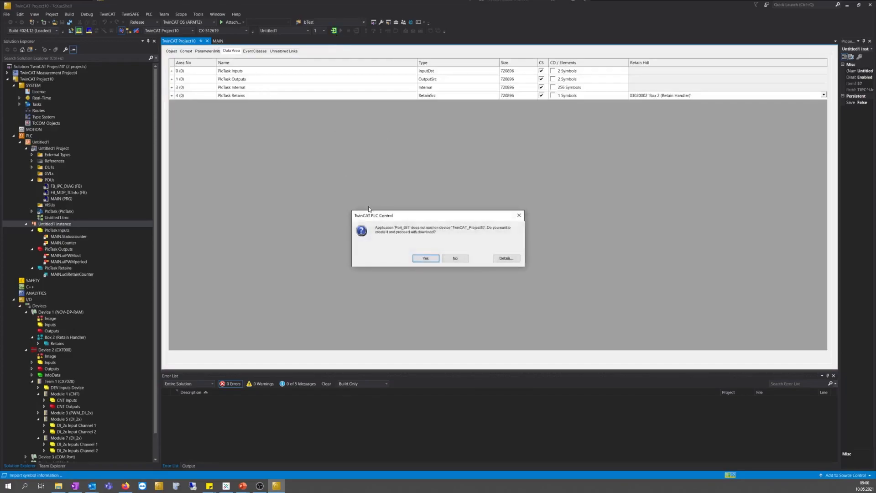
{"action": "left_click", "coordinate": [426, 258]}
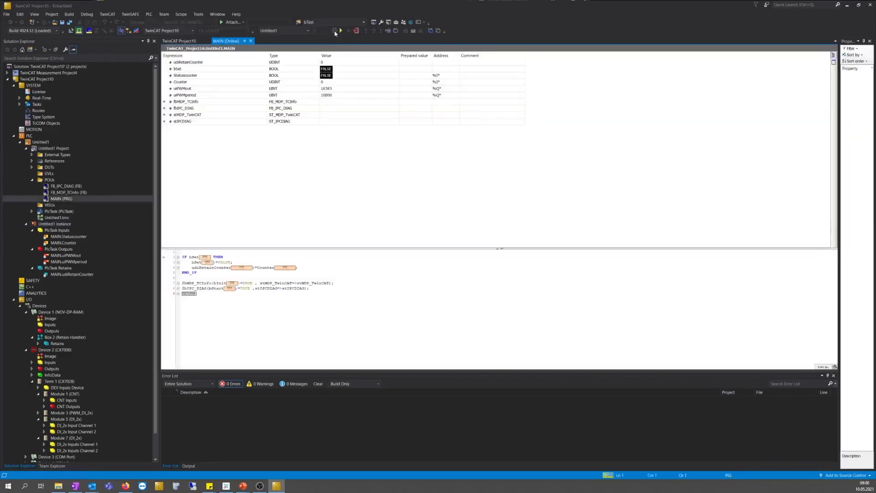
{"action": "left_click", "coordinate": [341, 31]}
Write TRUE to bSet so udiRetainCounter captures 236, then log out of the PLC
{"action": "double_click", "coordinate": [405, 69]}
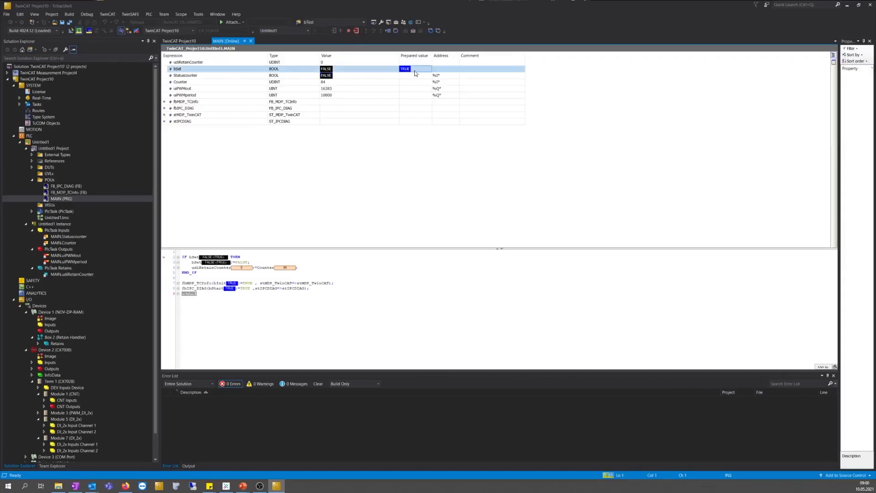
{"action": "left_click", "coordinate": [421, 31]}
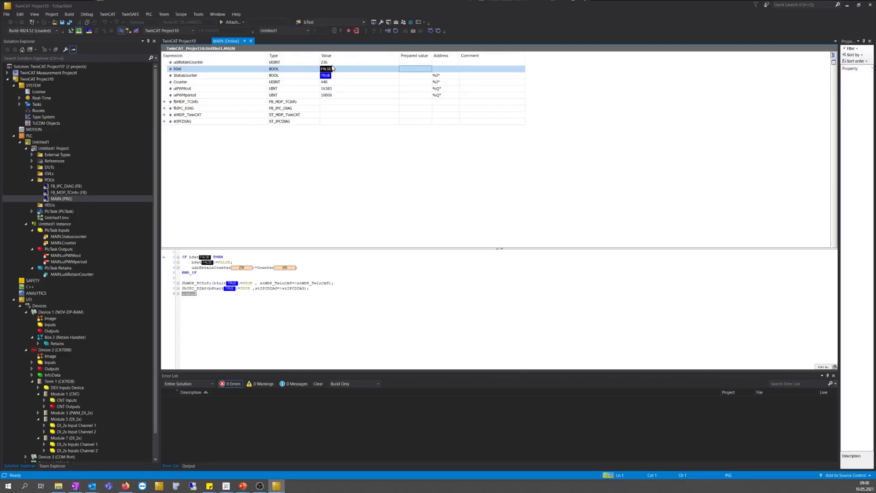
{"action": "key", "text": "ctrl+F8"}
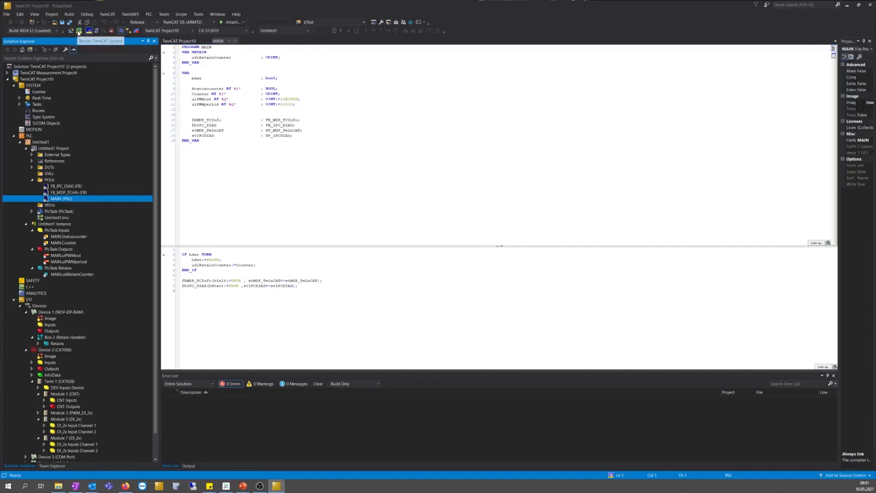
Restart TwinCAT in Run Mode, then log back in, creating and downloading the Port_851 application
{"action": "left_click", "coordinate": [97, 31]}
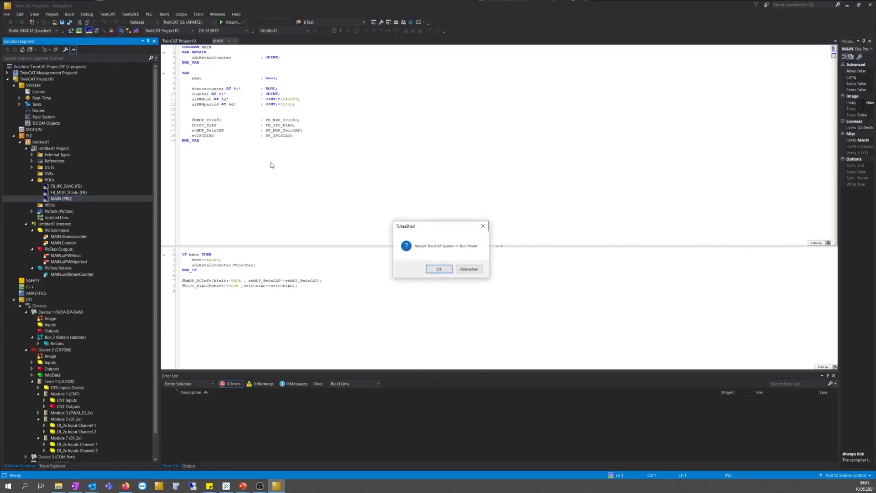
{"action": "left_click", "coordinate": [444, 269]}
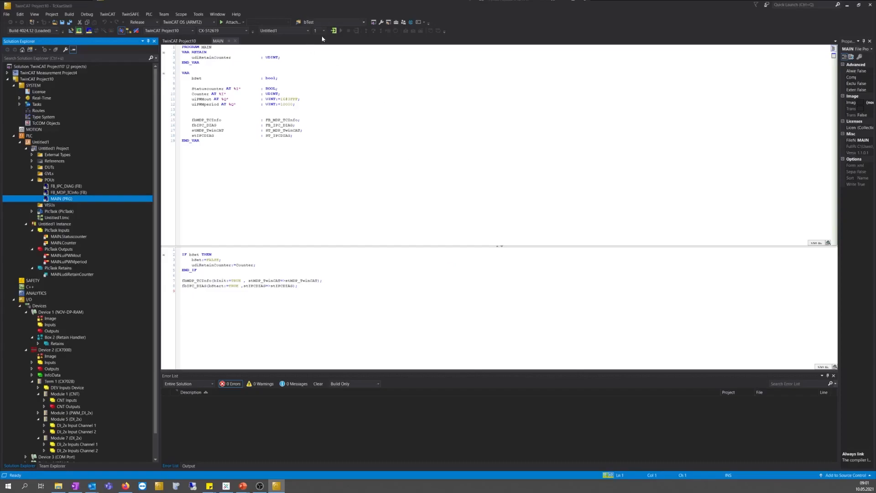
{"action": "left_click", "coordinate": [333, 31]}
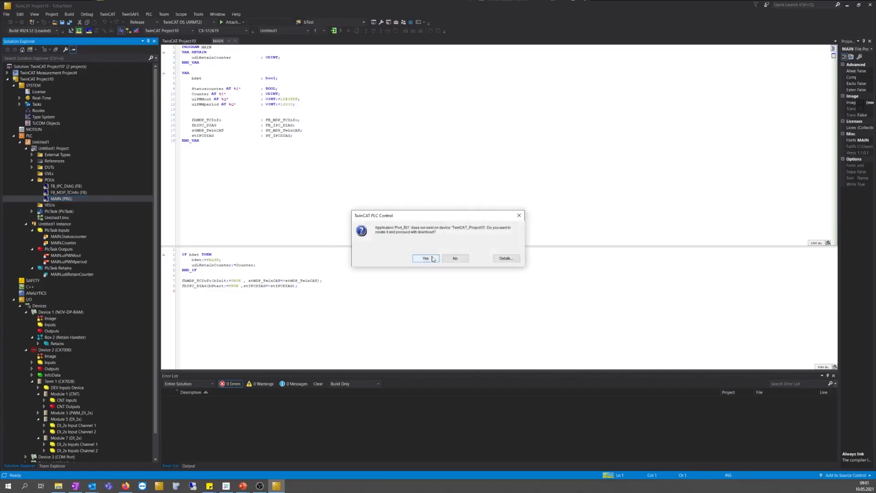
{"action": "left_click", "coordinate": [432, 259]}
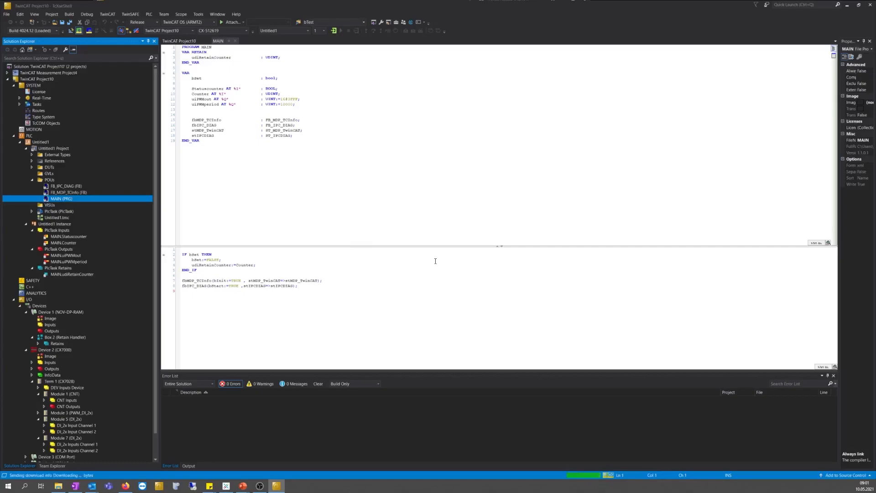